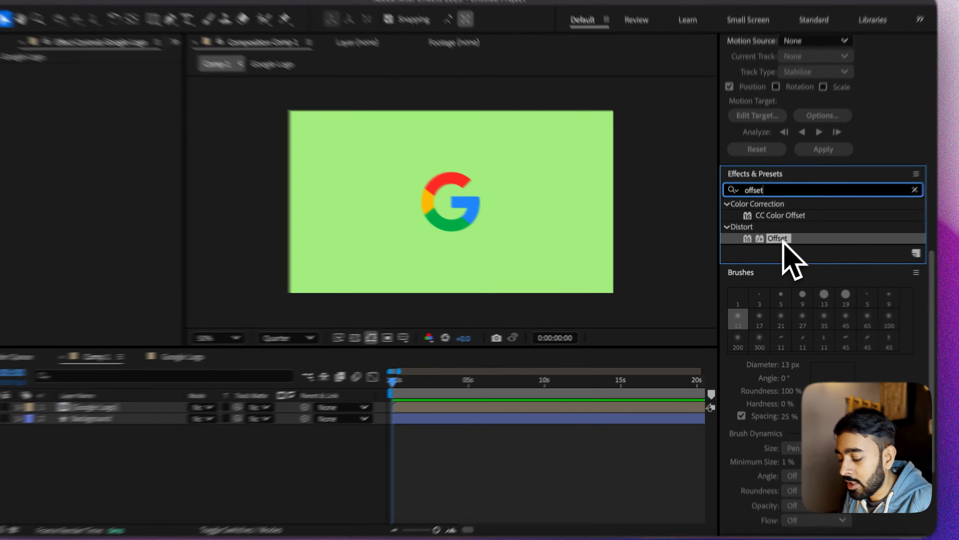
Apply the Offset distort effect to the Google Logo layer.
left_click_drag(775, 247, 487, 337)
left_click_drag(381, 340, 35, 431)
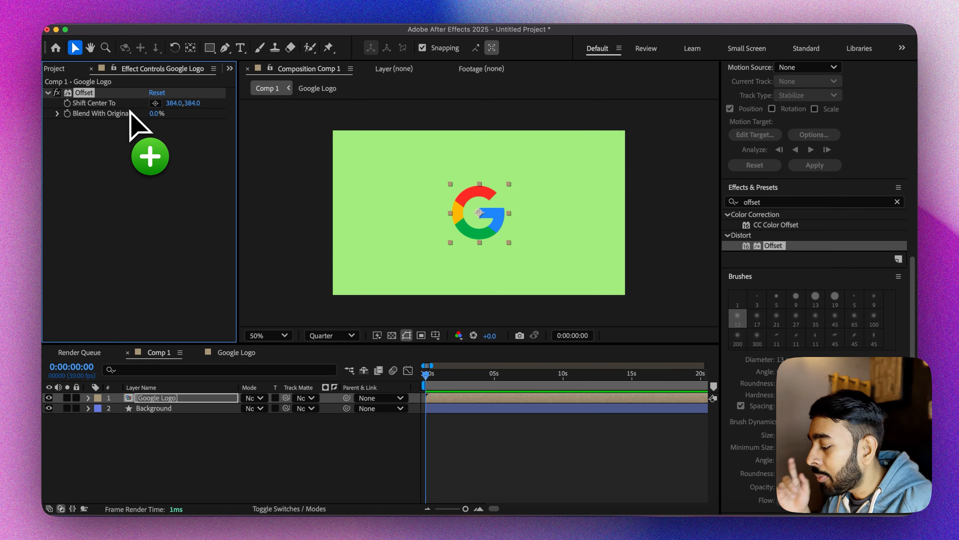
left_click_drag(118, 111, 250, 171)
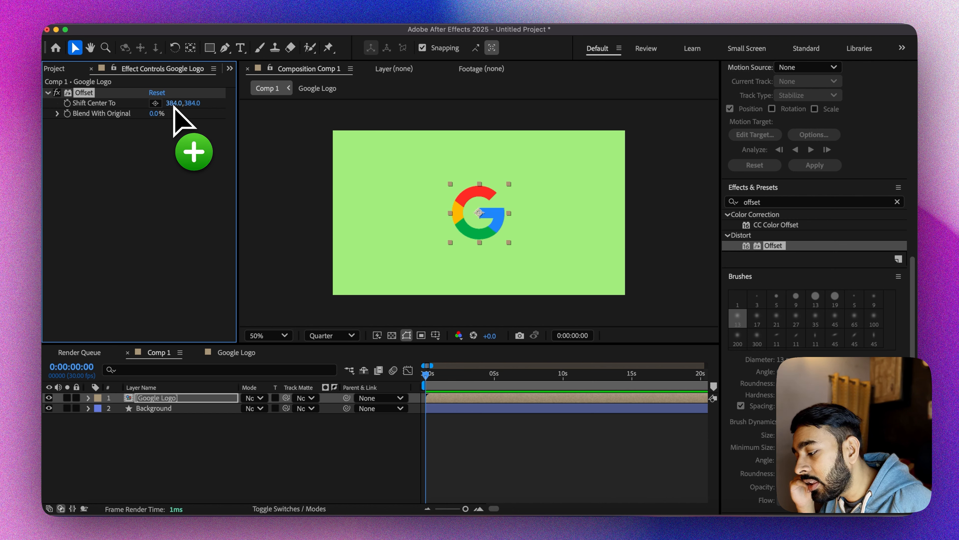
left_click_drag(173, 105, 393, 170)
scroll(476, 223, "up", 5)
scroll(487, 233, "down", 5)
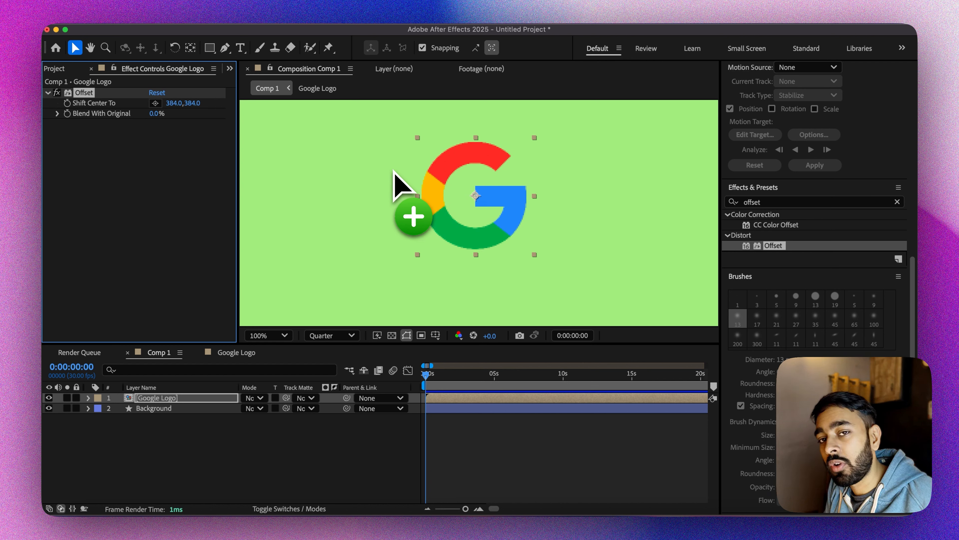
left_click_drag(394, 170, 180, 104)
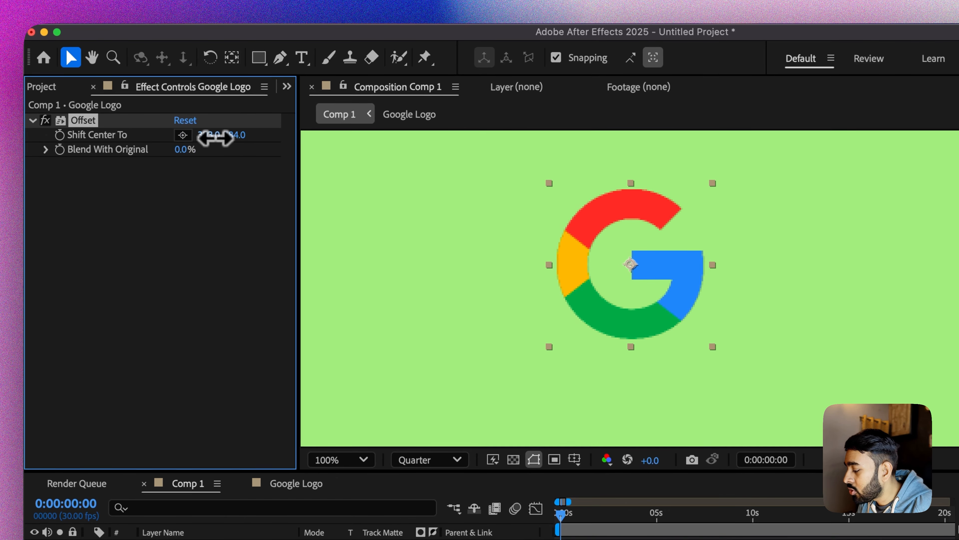
Try shifting the Offset effect's center horizontally and moving it vertically to 1214, and reset the effect.
left_click_drag(215, 138, 307, 132)
left_click_drag(212, 135, 235, 133)
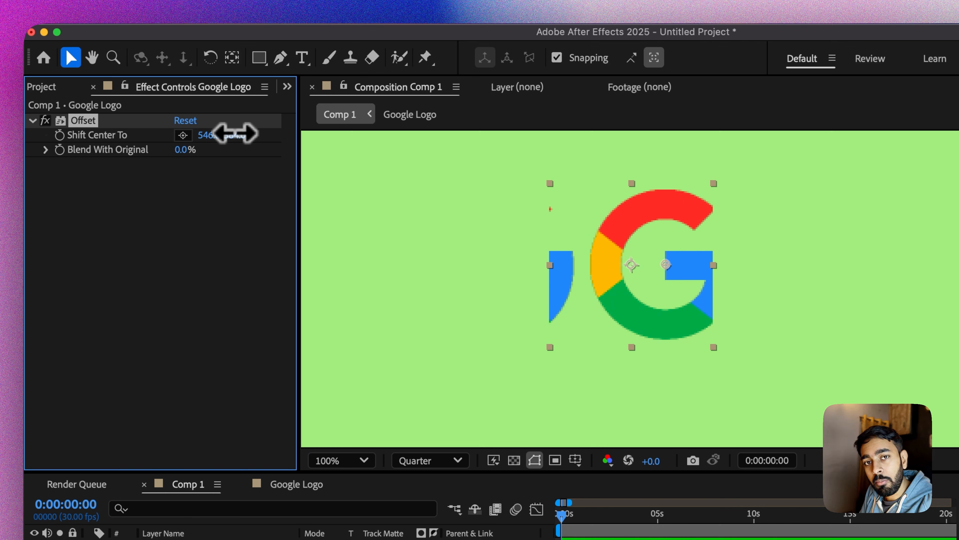
left_click_drag(268, 135, 332, 152)
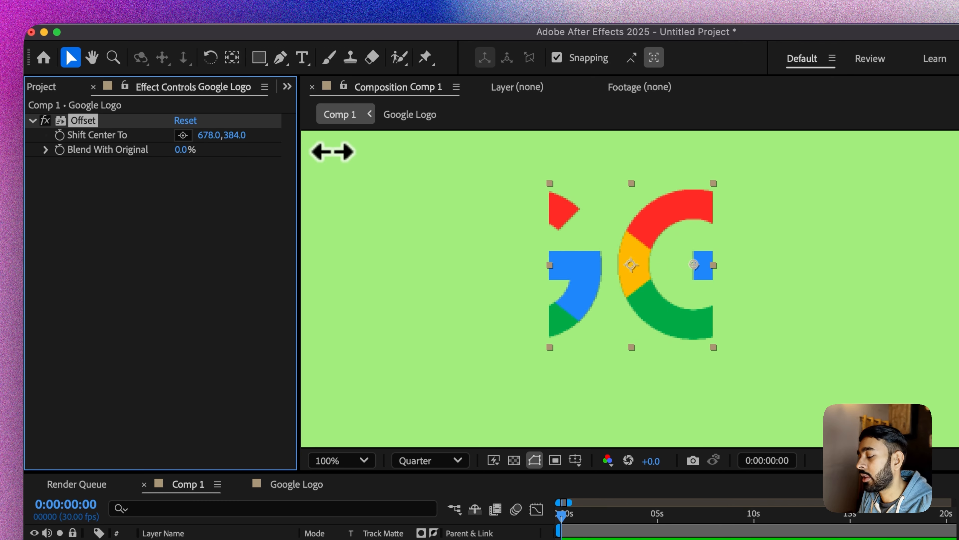
left_click_drag(223, 136, 301, 133)
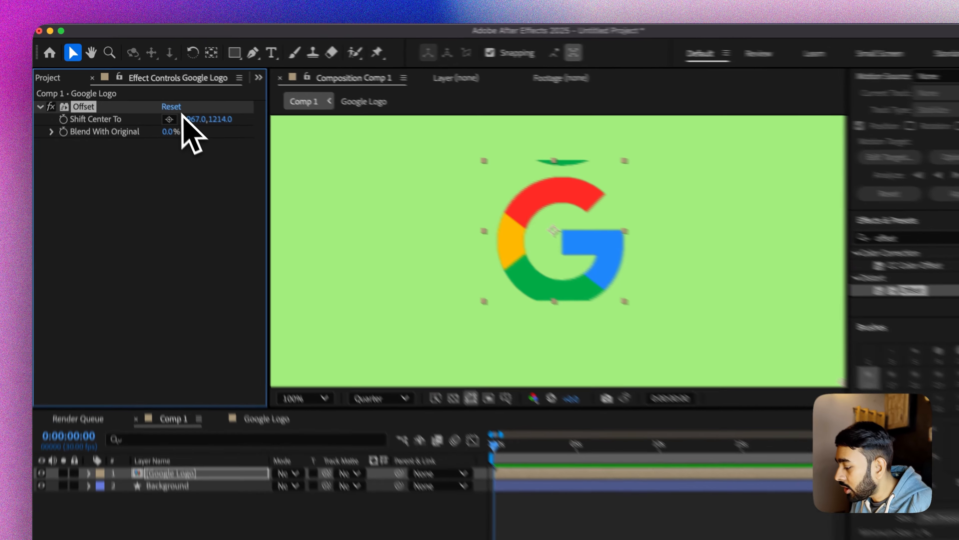
left_click(157, 92)
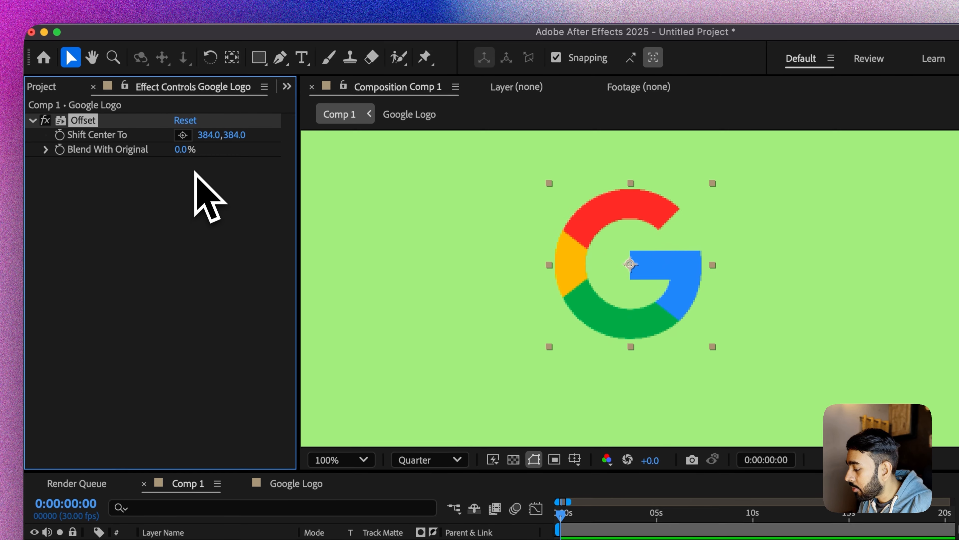
Shift the Offset center horizontally to 1534 and try Blend With Original at values up to about 71%.
left_click_drag(212, 135, 294, 135)
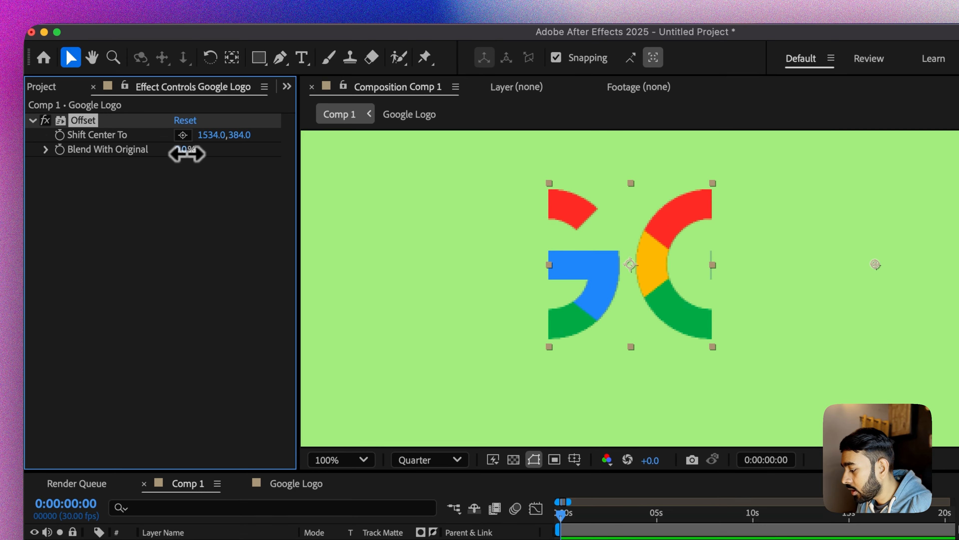
left_click_drag(165, 114, 169, 116)
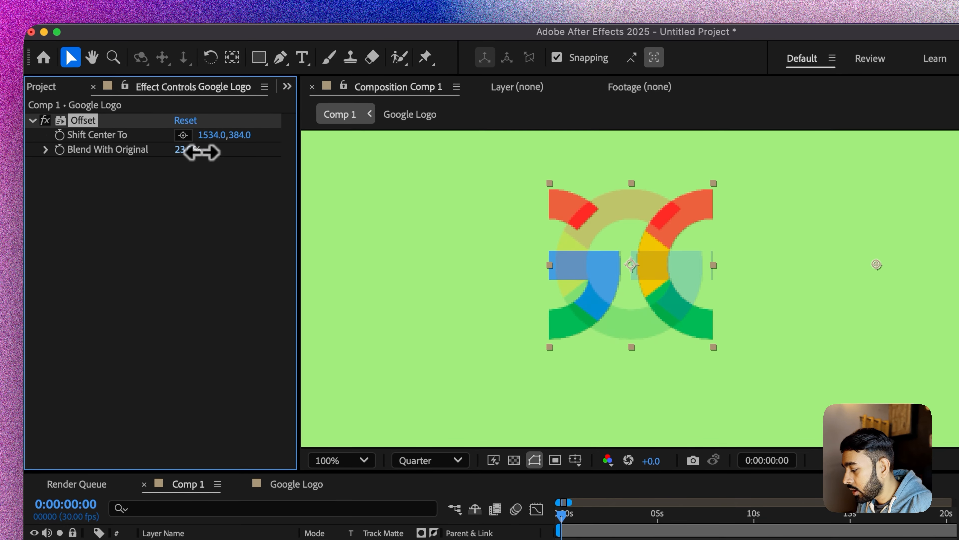
left_click_drag(205, 152, 237, 148)
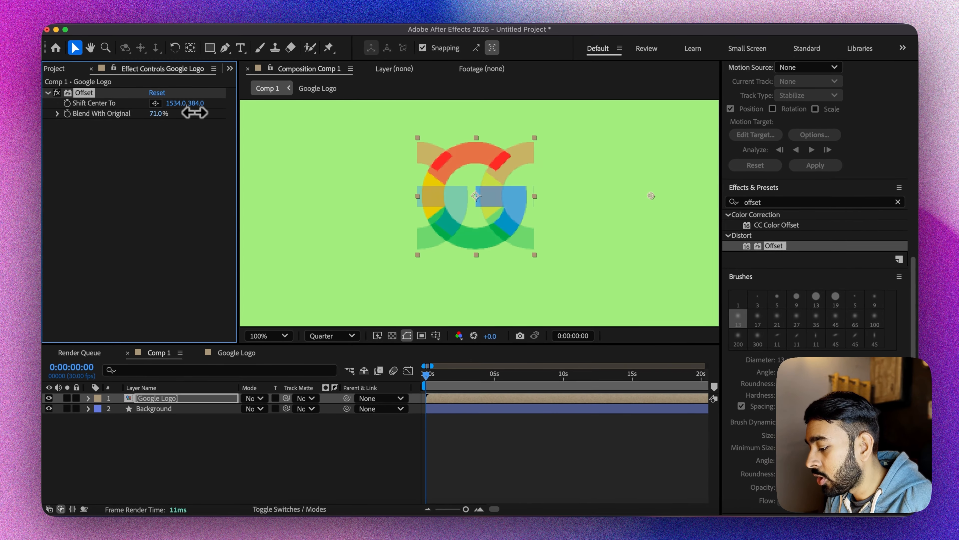
left_click_drag(195, 113, 190, 111)
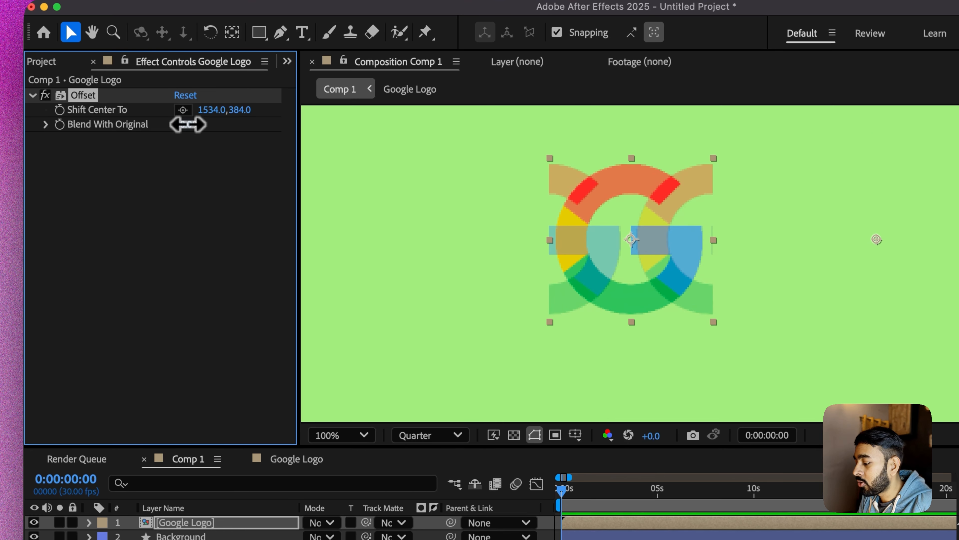
left_click_drag(188, 123, 228, 124)
Undo the blend and shift changes and delete the Offset effect from the Google Logo layer.
key("super+z")
key("super+z")
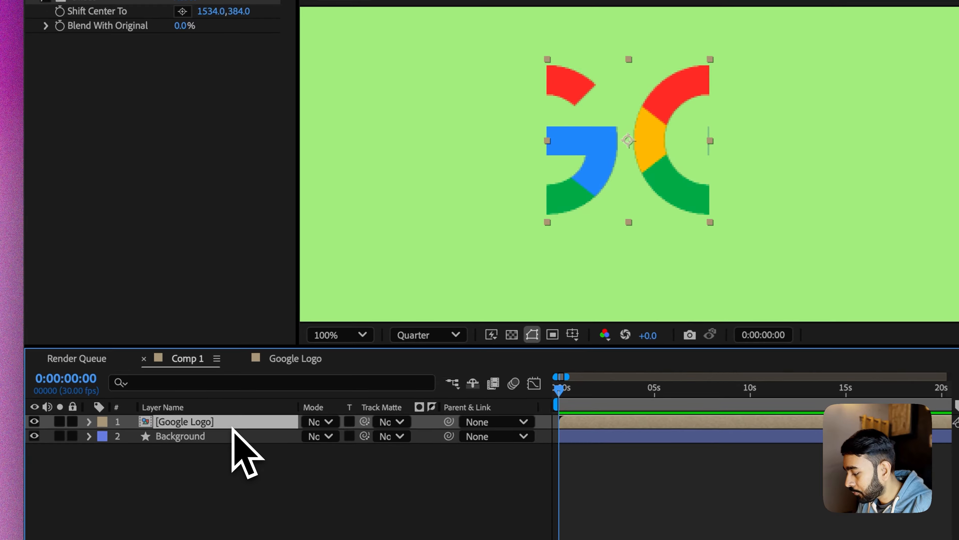
left_click(185, 53)
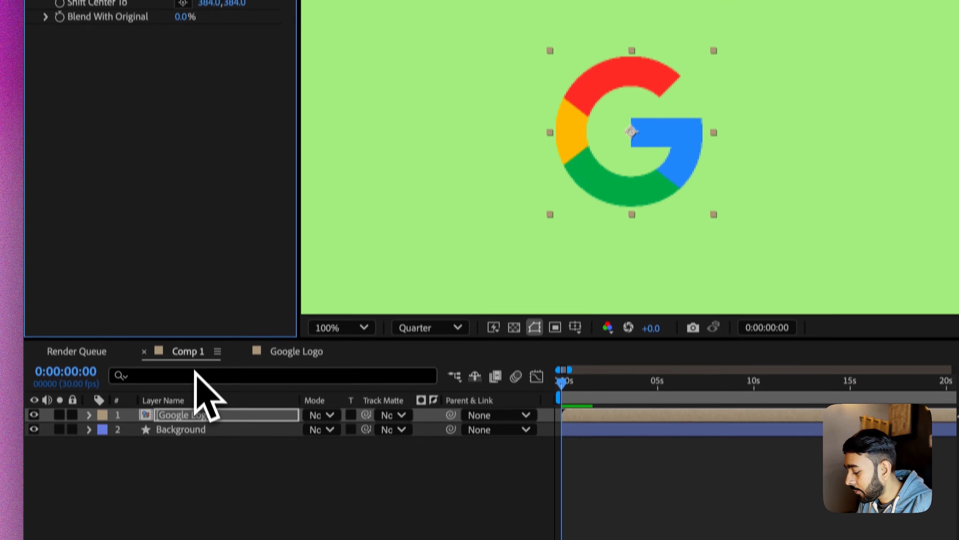
key("BackSpace")
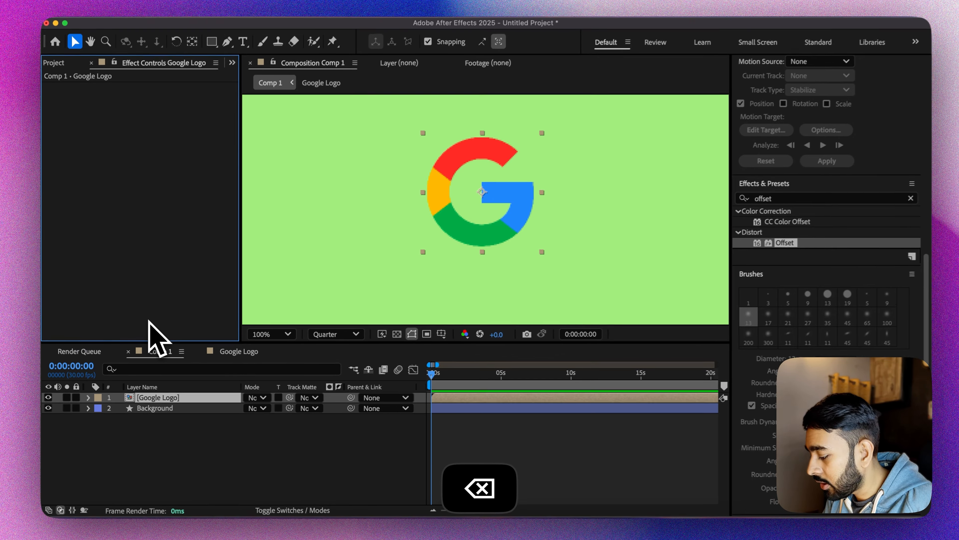
Keyframe the Google Logo's Position at the start and at 0:00:00:24 with X at 1360, and preview the movement.
key("p")
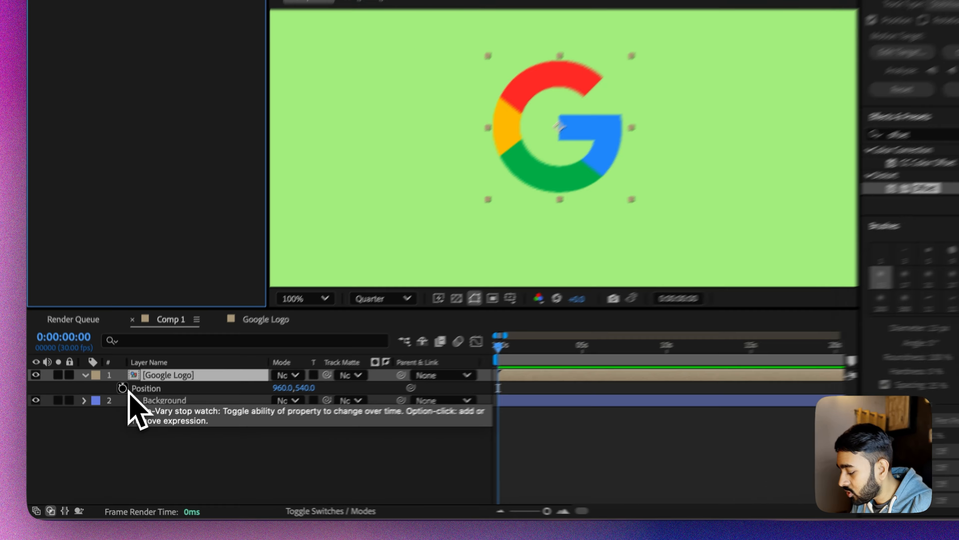
left_click(120, 408)
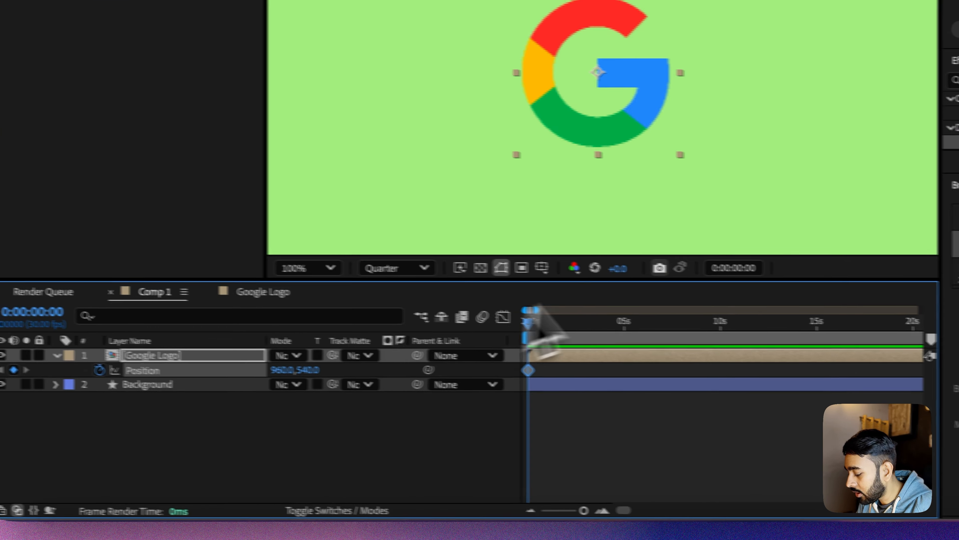
left_click(569, 324)
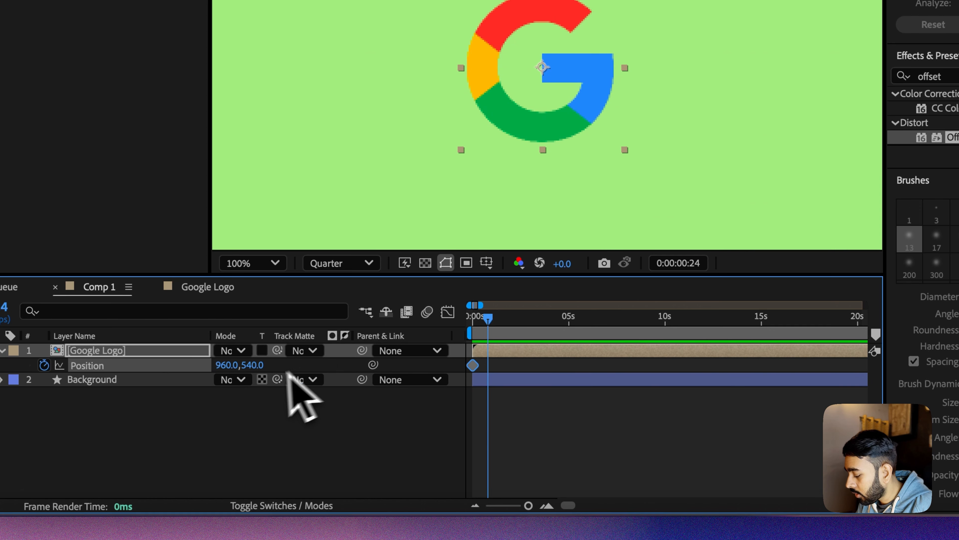
left_click_drag(229, 364, 256, 362)
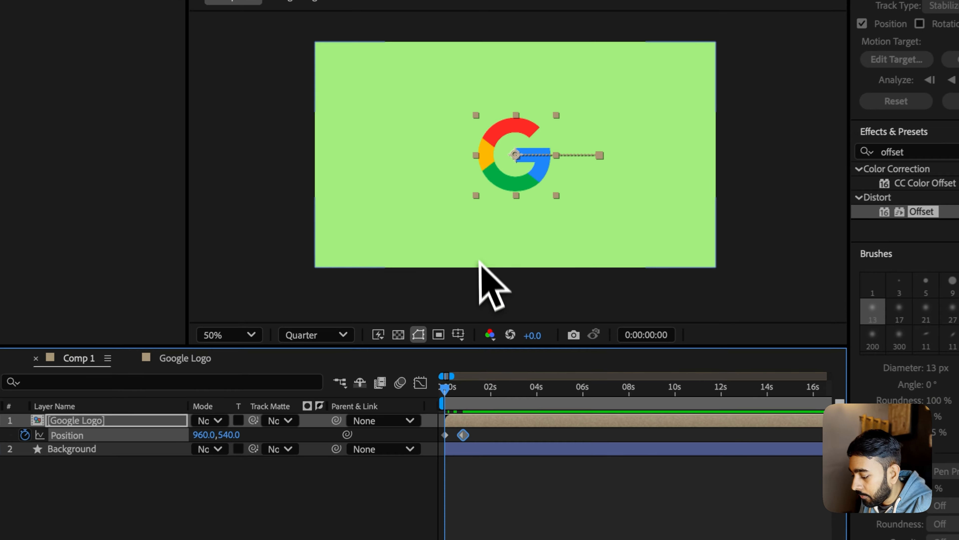
key("space")
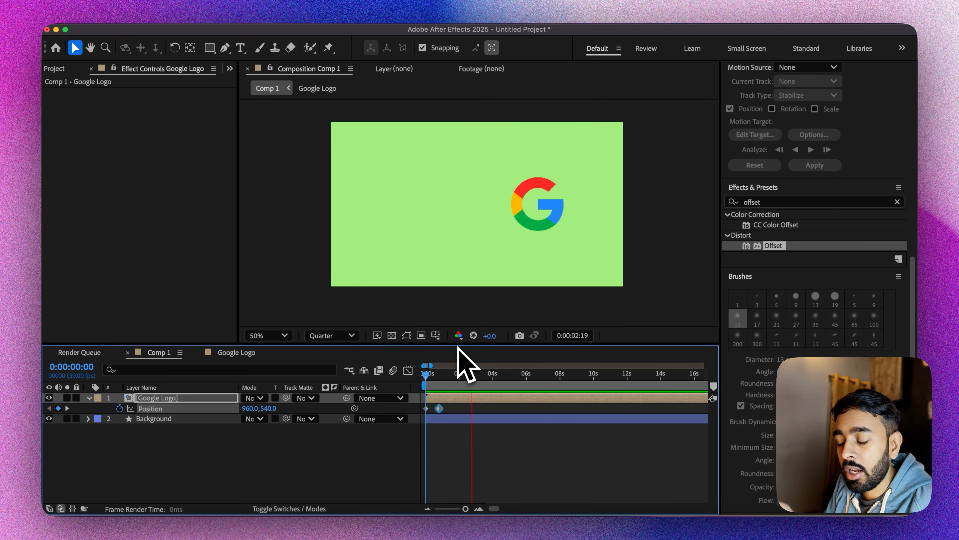
key("space")
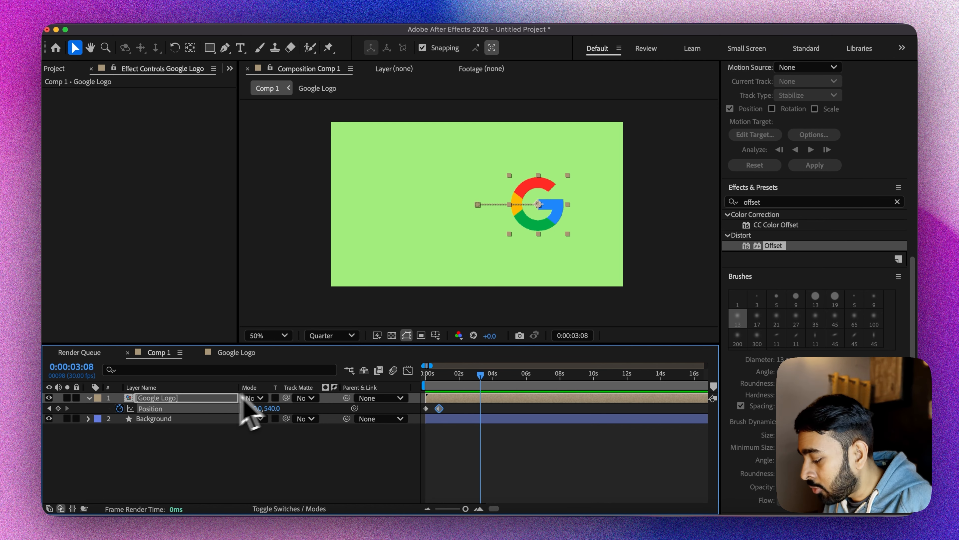
Add a loopOut() expression to the Google Logo's Position and play the animation from the start.
left_click(119, 408, "alt")
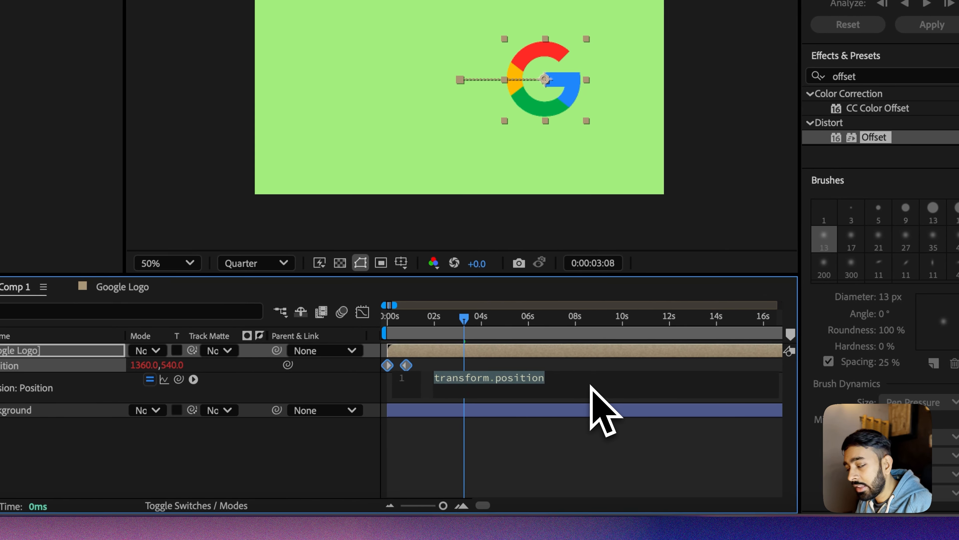
type("l")
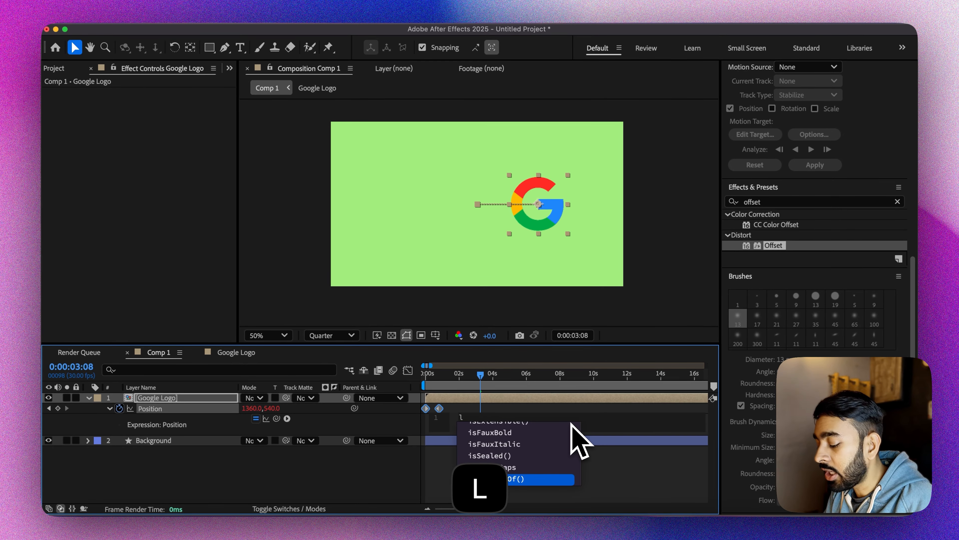
type("oop")
key("Down")
key("Down")
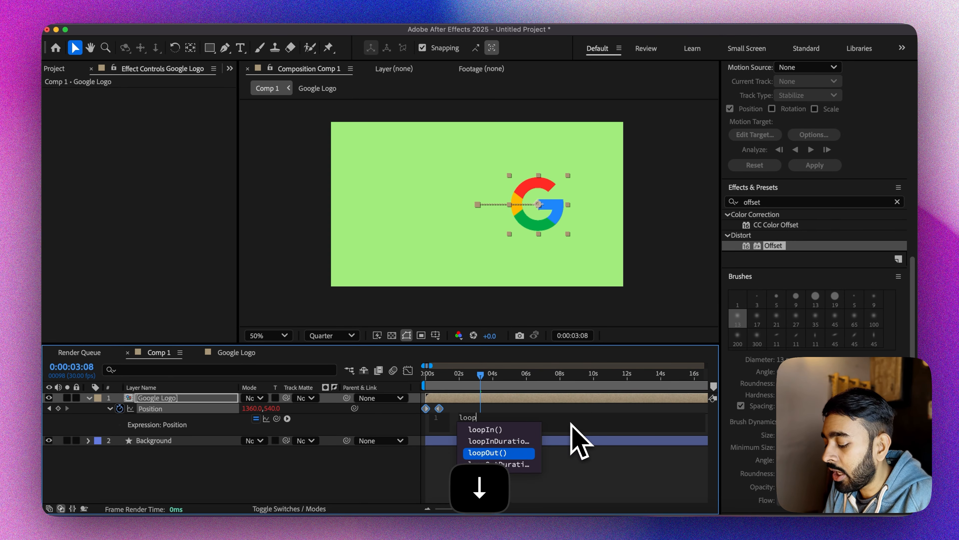
key("Return")
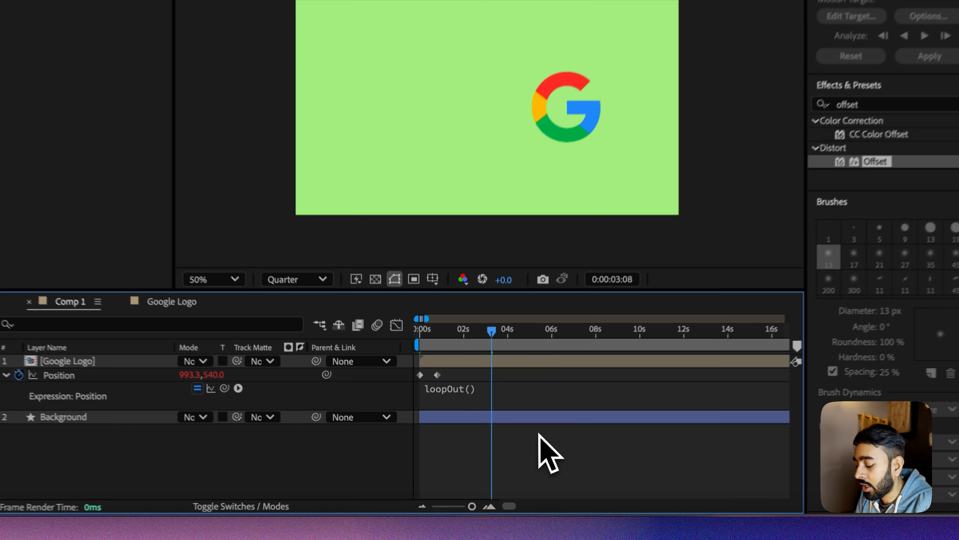
left_click_drag(480, 376, 406, 377)
key("space")
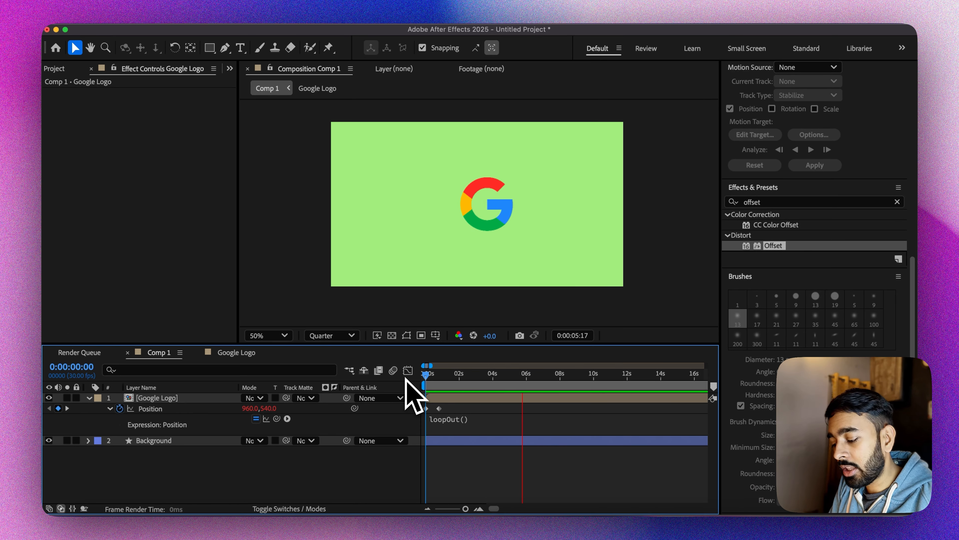
key("space")
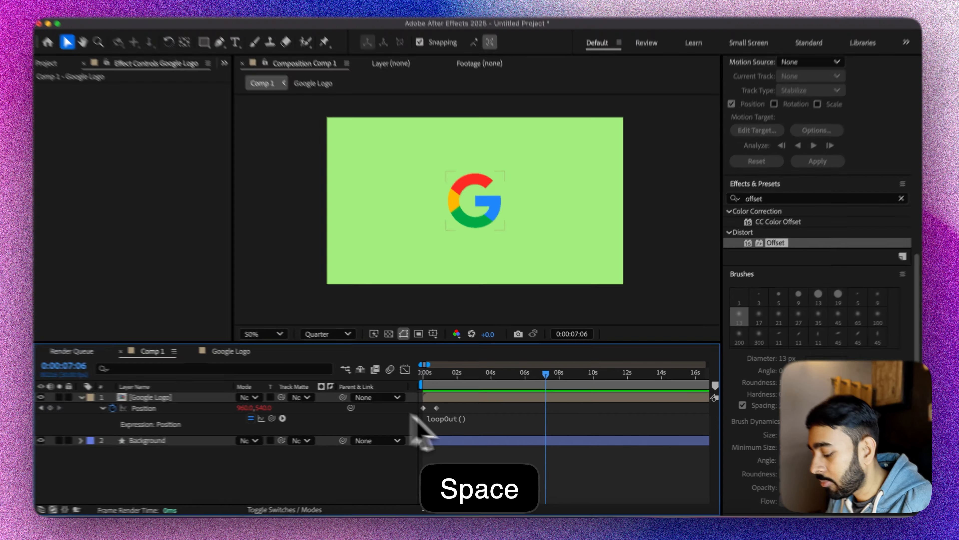
Change the Position expression to loopOut("offset"), play it from the start, and scrub to 0:00:01:29.
left_click(458, 420)
key("Left")
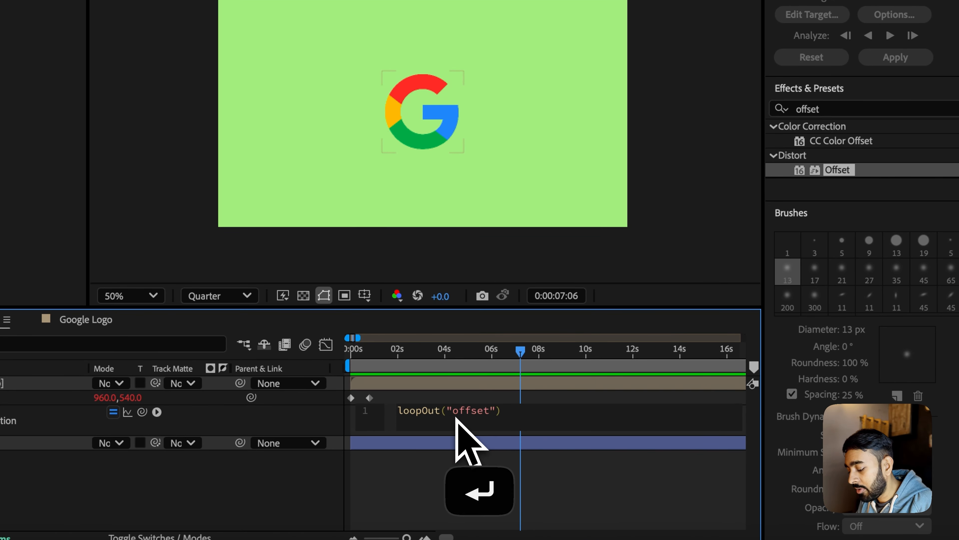
key("Return")
left_click_drag(393, 365, 314, 361)
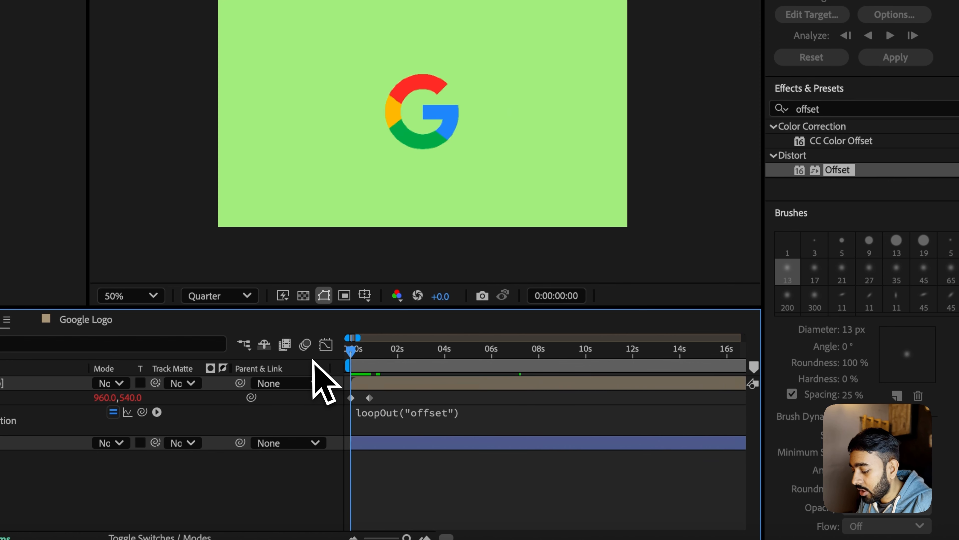
key("space")
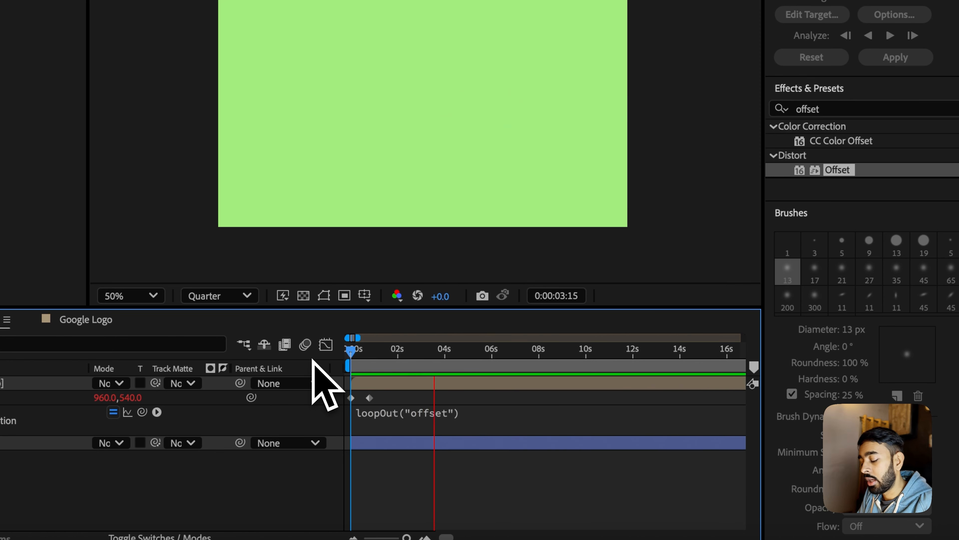
key("space")
left_click_drag(351, 352, 373, 355)
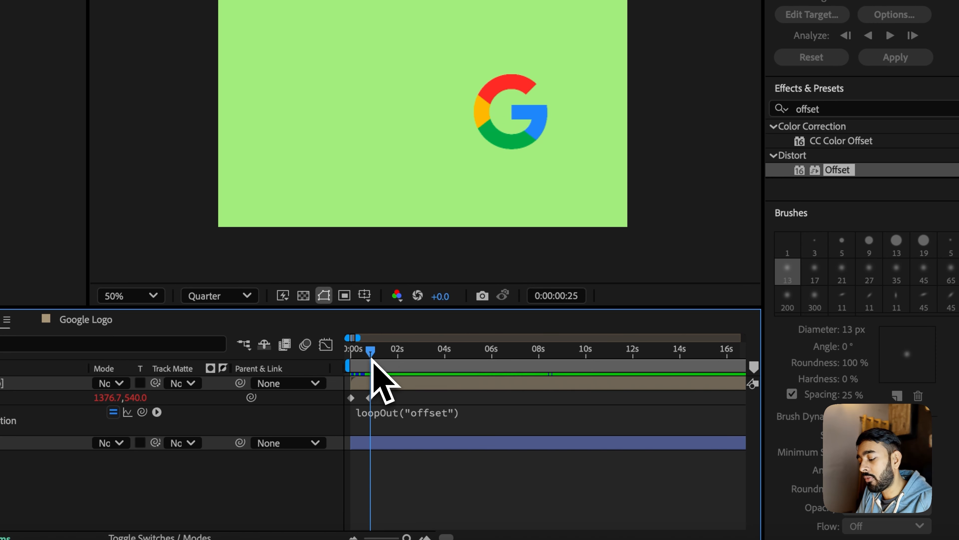
left_click_drag(370, 358, 399, 365)
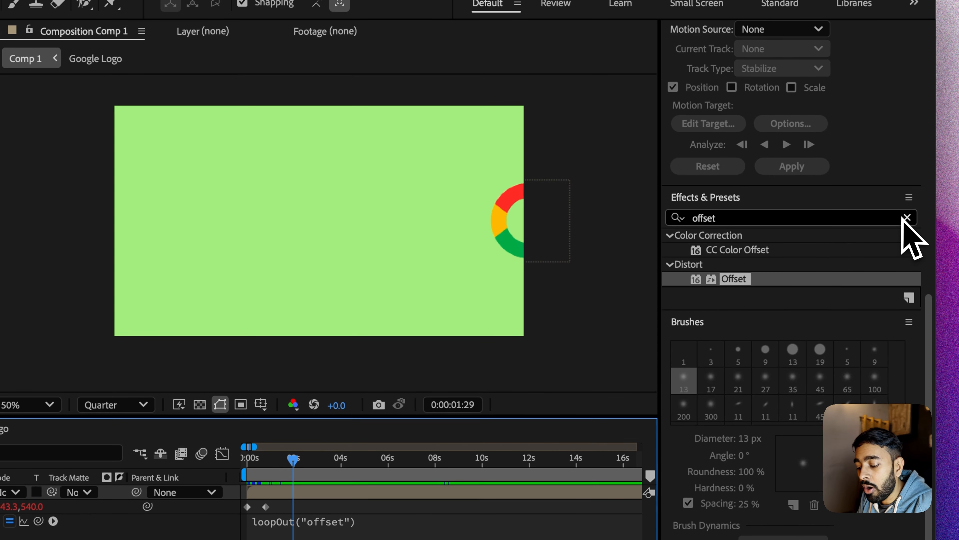
Find the Motion Tile effect and apply it to the Google Logo layer.
left_click(910, 214)
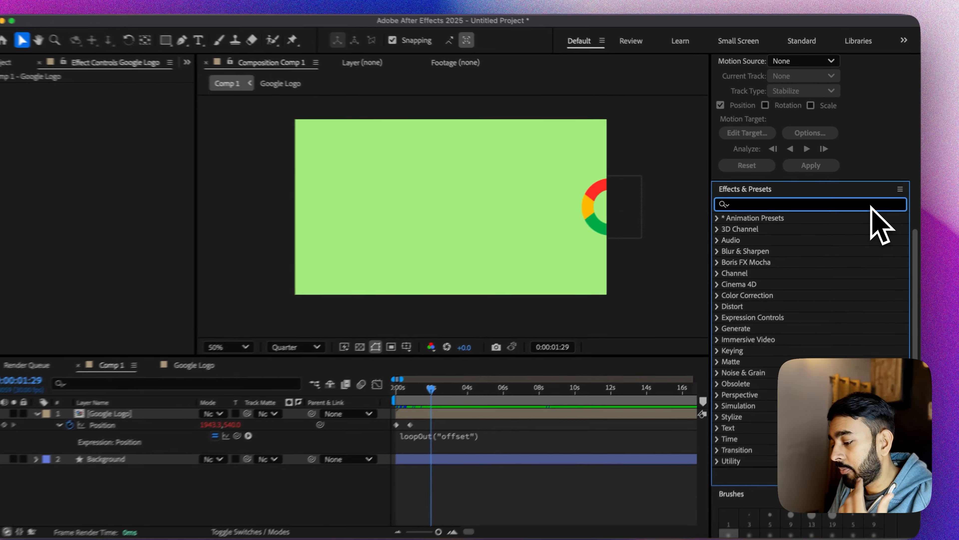
type("motion tile")
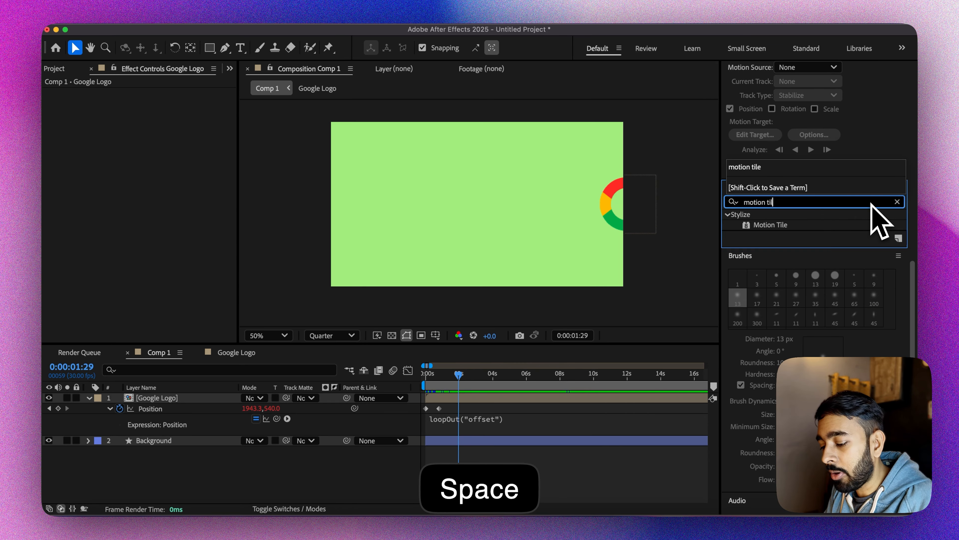
left_click_drag(782, 225, 217, 400)
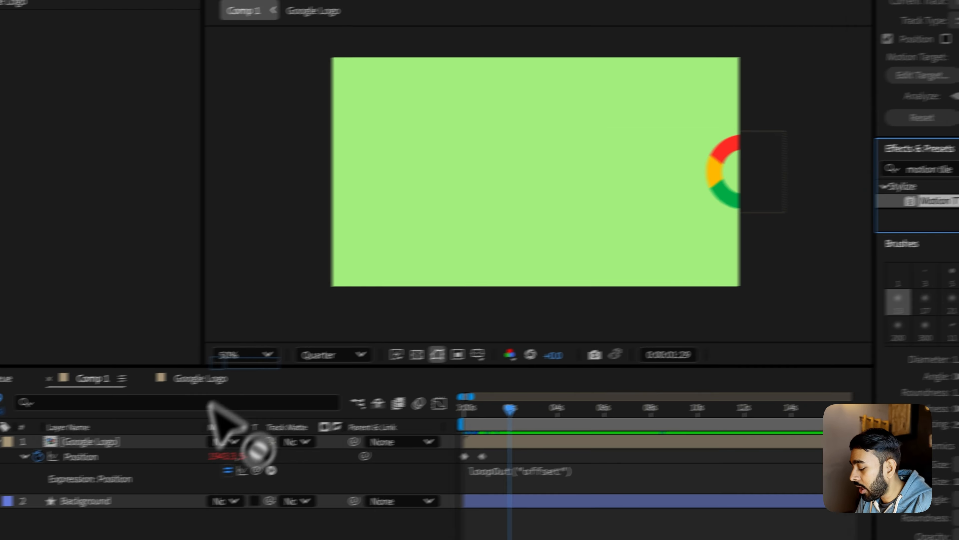
left_click_drag(231, 435, 238, 442)
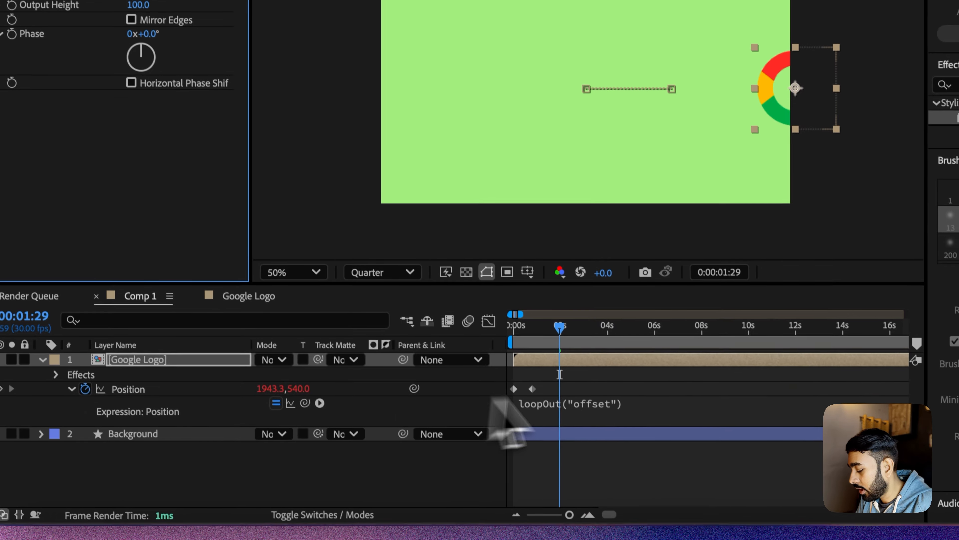
Remove the keyframes and the loopOut("offset") expression from the Google Logo's Position property.
left_click_drag(494, 394, 475, 403)
key("BackSpace")
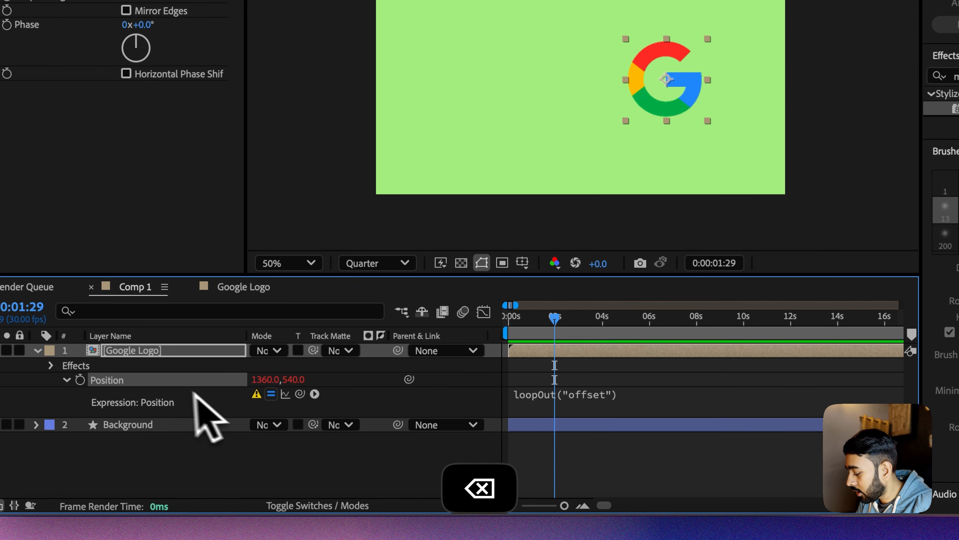
key("BackSpace")
key("super+z")
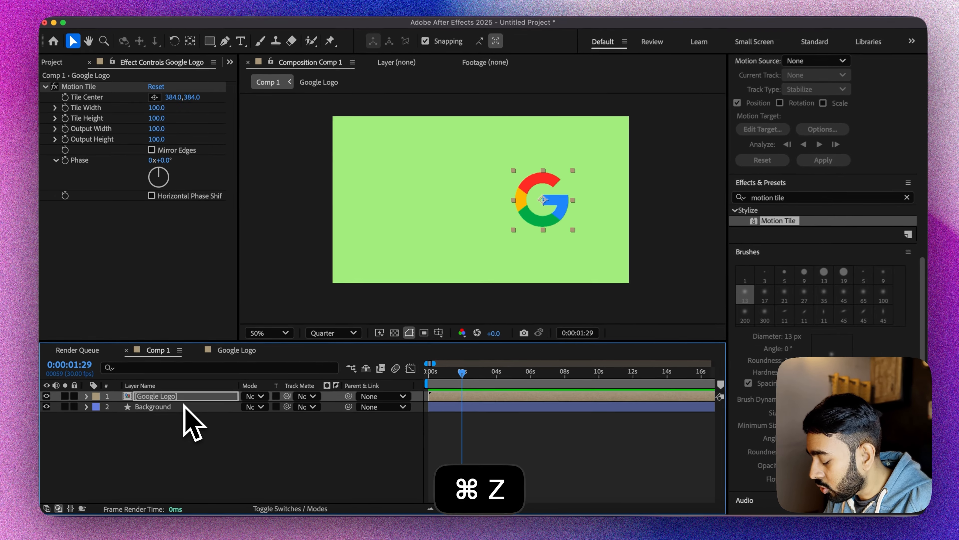
key("p")
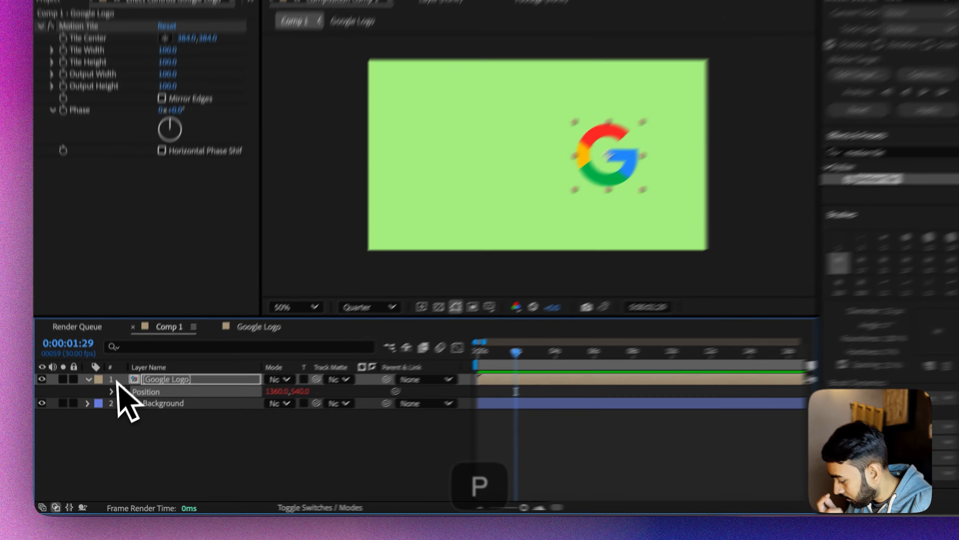
left_click(109, 408)
left_click(157, 419)
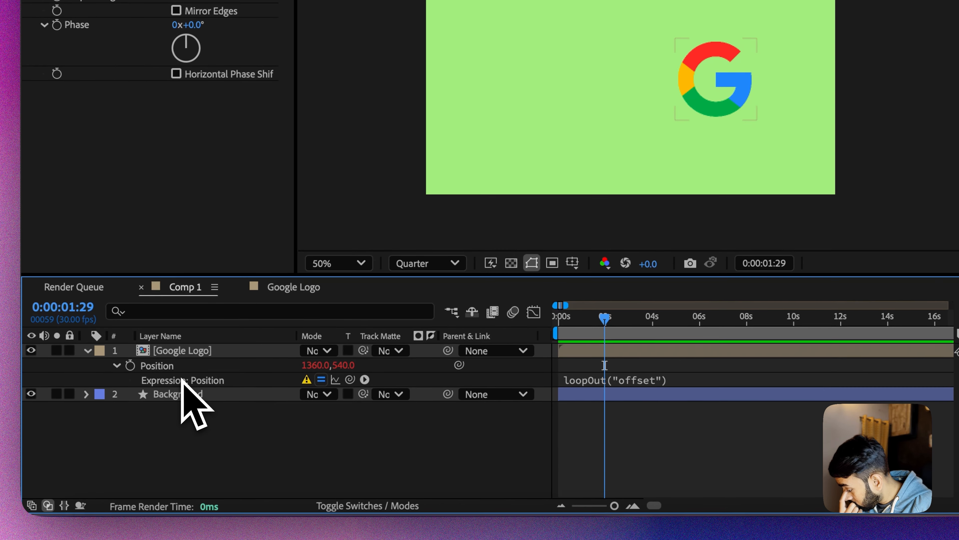
left_click(629, 379)
key("BackSpace")
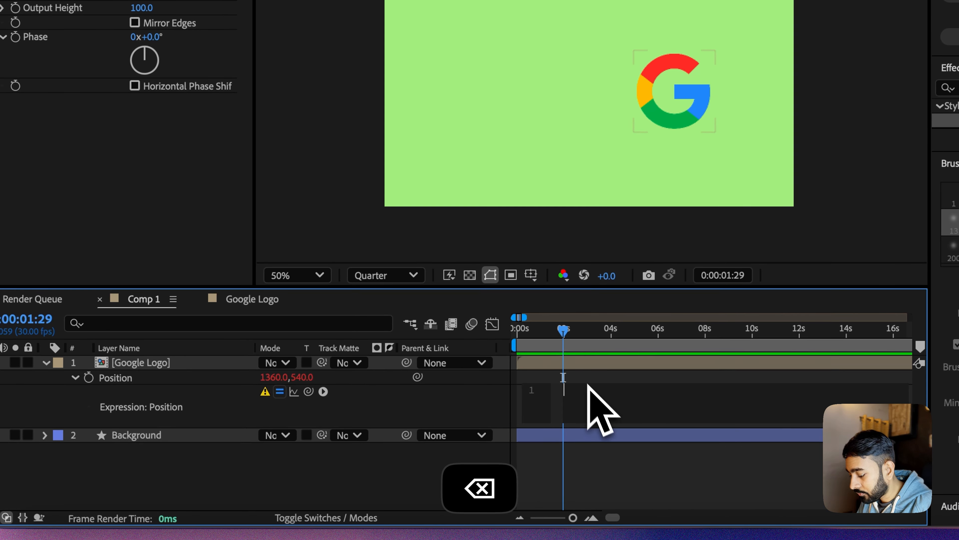
left_click(588, 387)
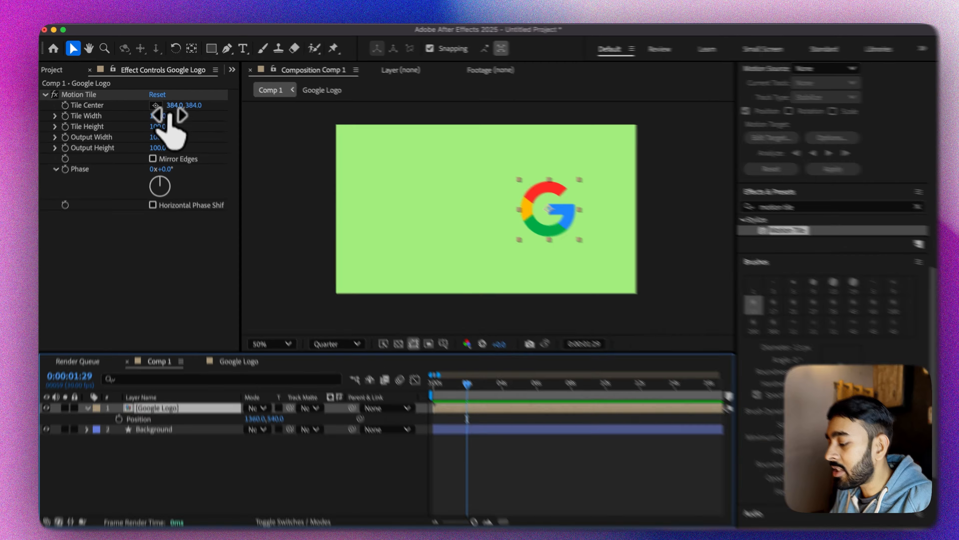
Shift the Motion Tile's Tile Center horizontally back and forth, ending with X at 230.
left_click_drag(175, 104, 255, 97)
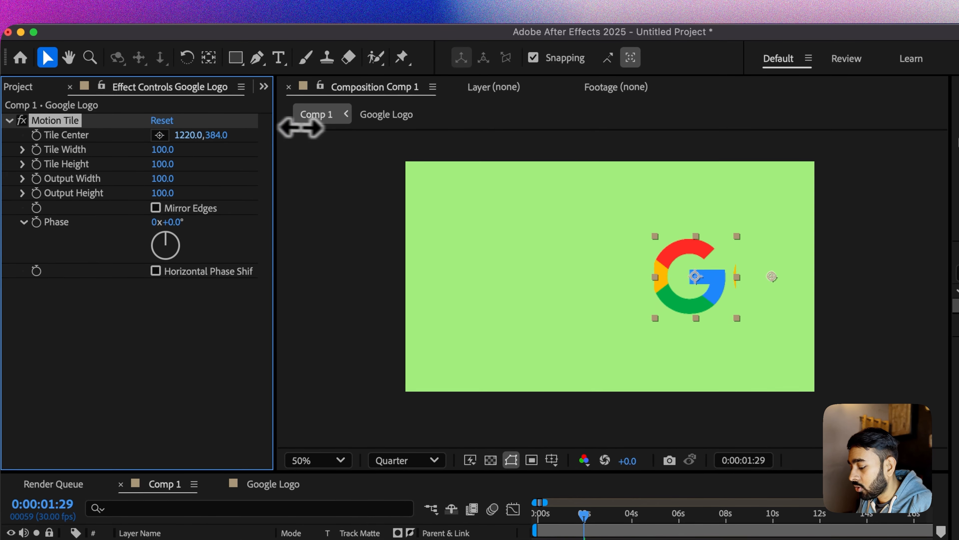
left_click_drag(301, 128, 250, 152)
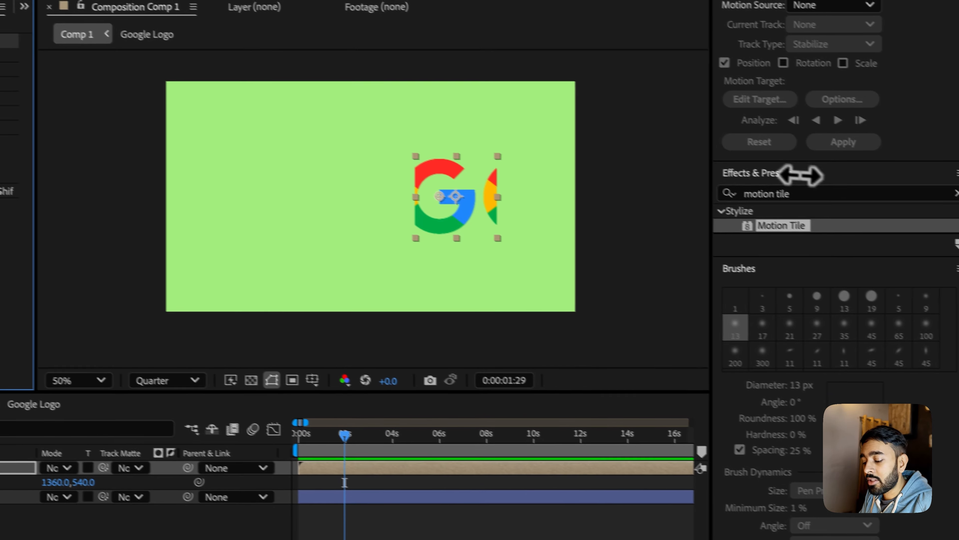
Apply the Turbulent Displace effect to the Google Logo layer and delete its Motion Tile effect.
left_click(771, 185)
type("displa")
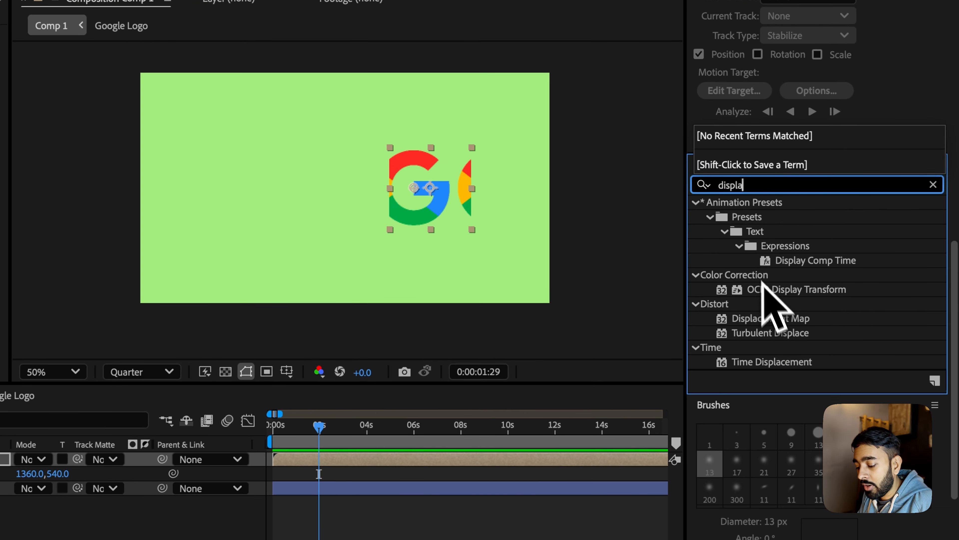
left_click_drag(778, 332, 2, 459)
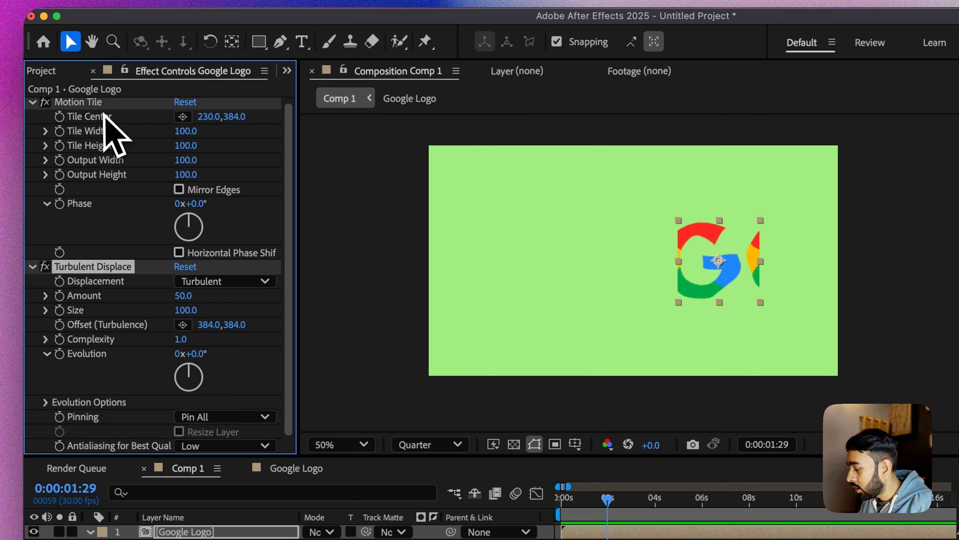
left_click(86, 50)
key("BackSpace")
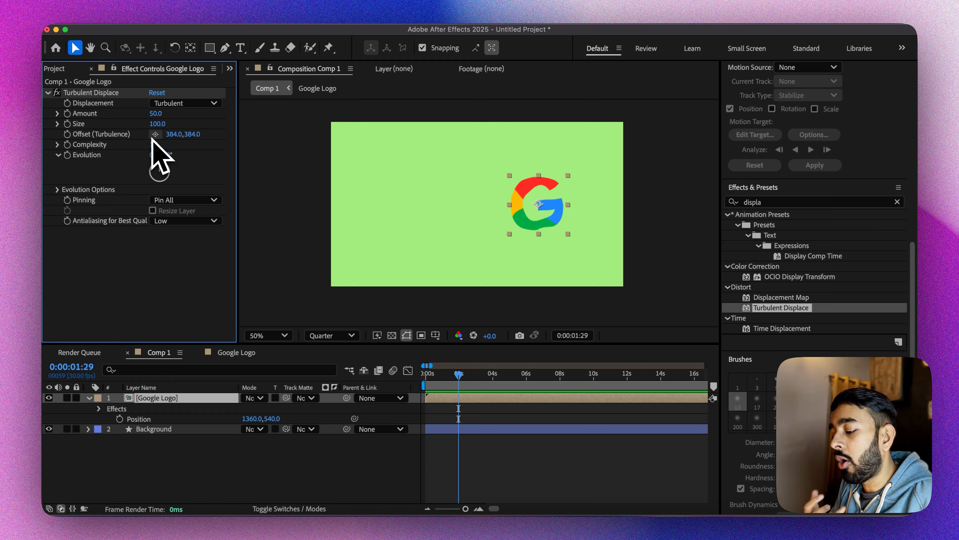
Vary the X value of Turbulent Displace's Offset (Turbulence), ending at 434, and delete the effect.
left_click_drag(170, 134, 218, 133)
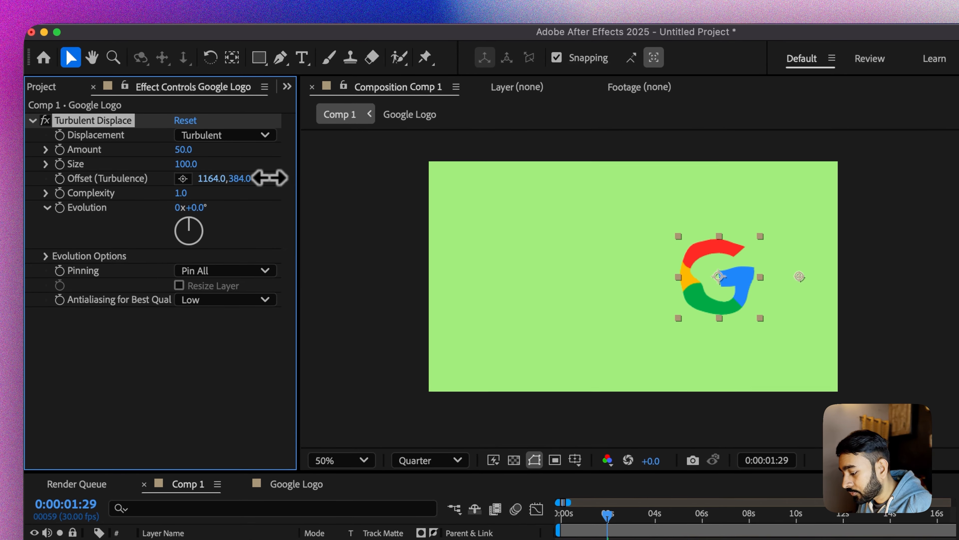
left_click_drag(270, 178, 145, 176)
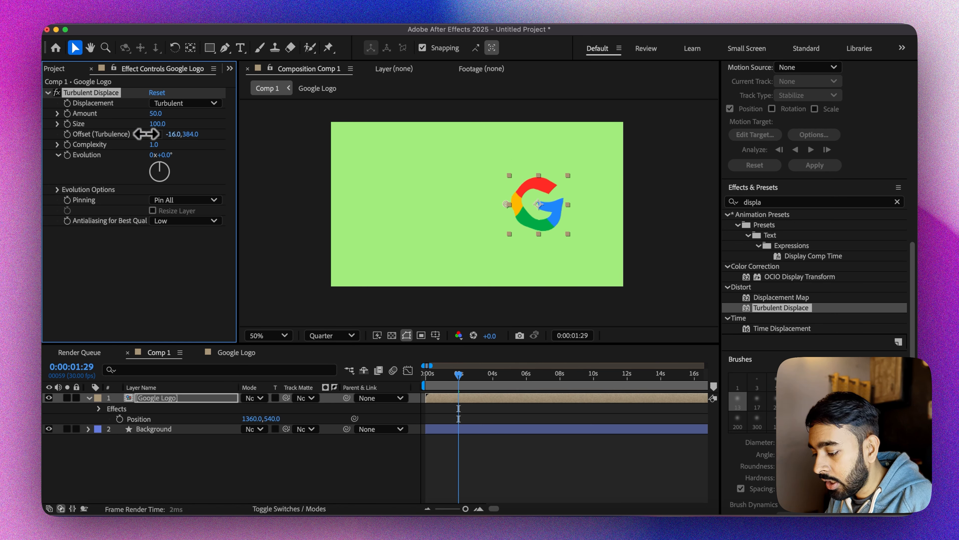
left_click_drag(128, 131, 131, 130)
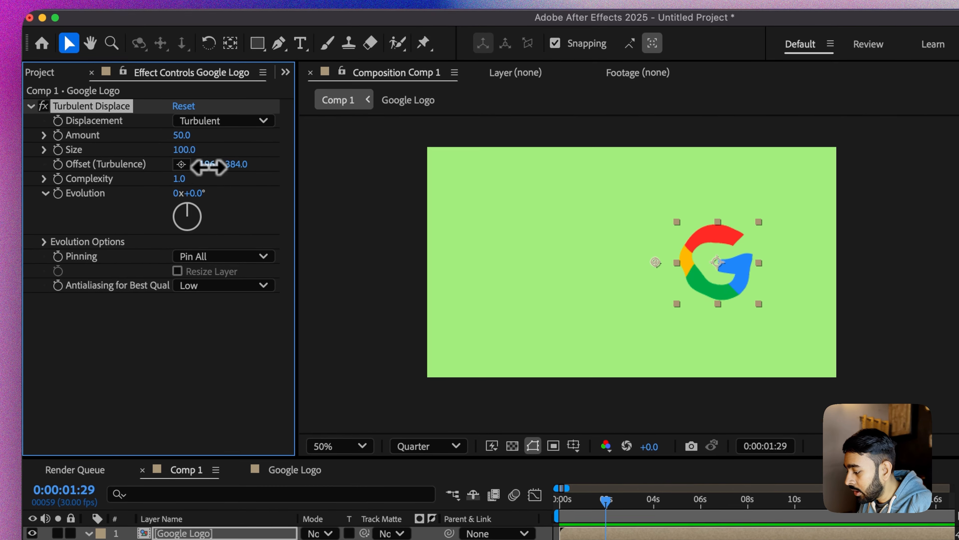
left_click_drag(146, 151, 197, 154)
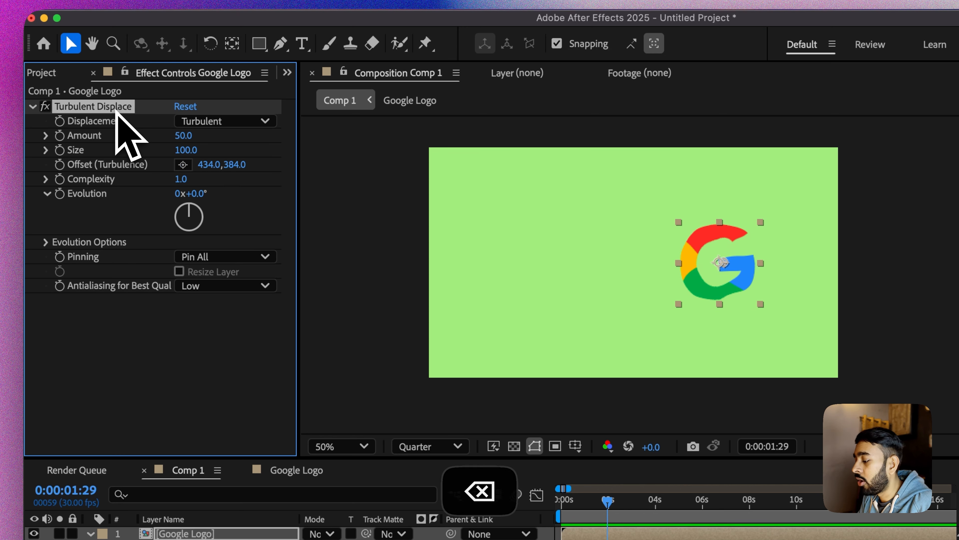
key("BackSpace")
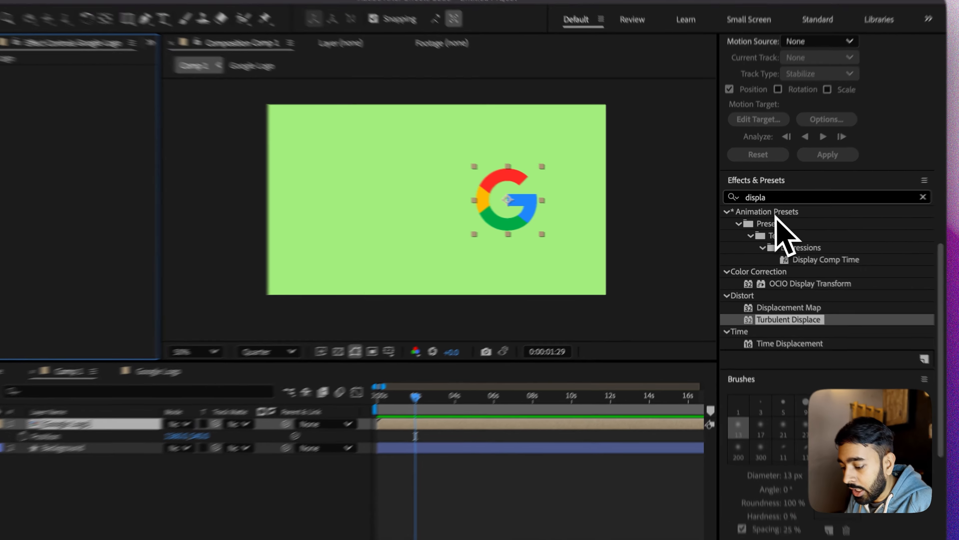
Search the effects for "motion" and apply Motion Tile to the Google Logo layer.
double_click(763, 203)
type("motion")
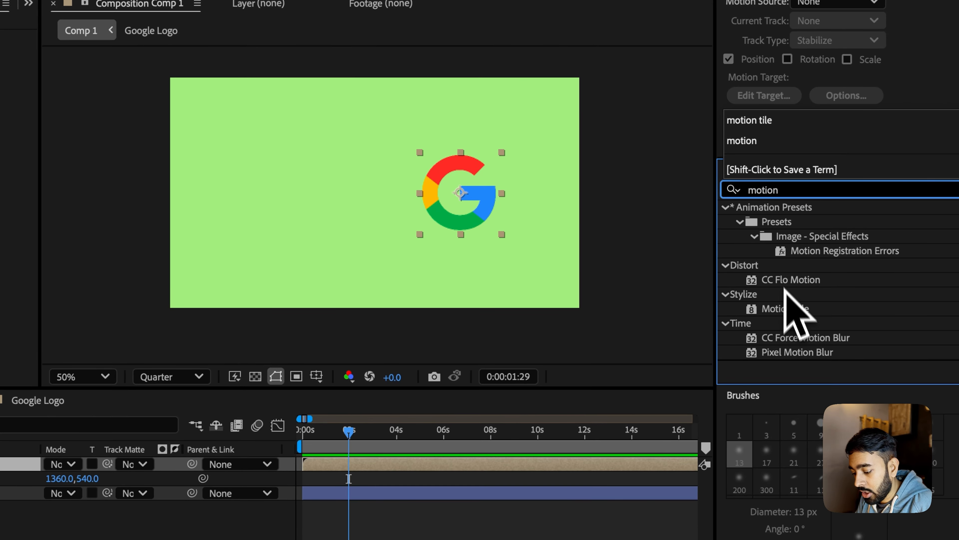
left_click_drag(786, 308, 33, 463)
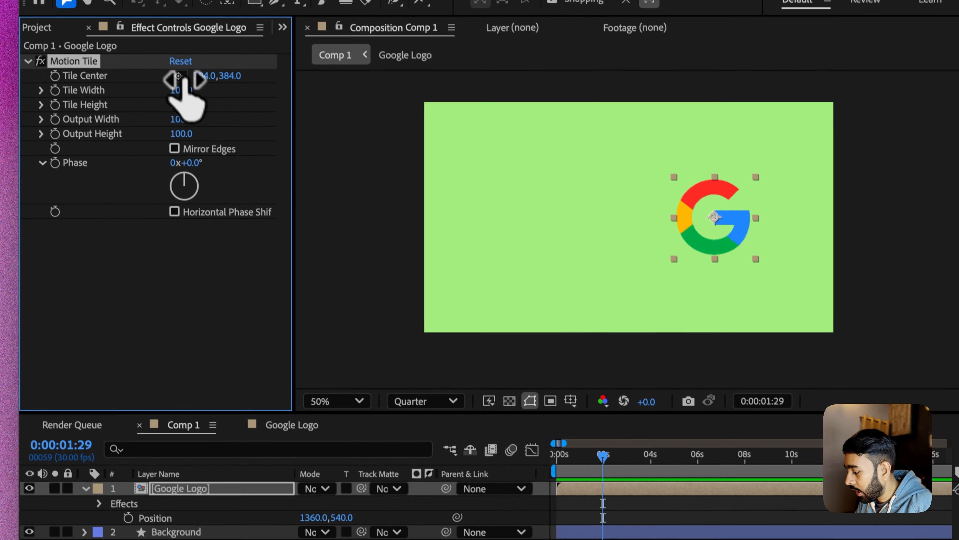
Set the Motion Tile's Tile Width and Tile Height to 20, Output Width to 2500 and Output Height to 1900.
left_click(155, 25)
type("20")
key("Return")
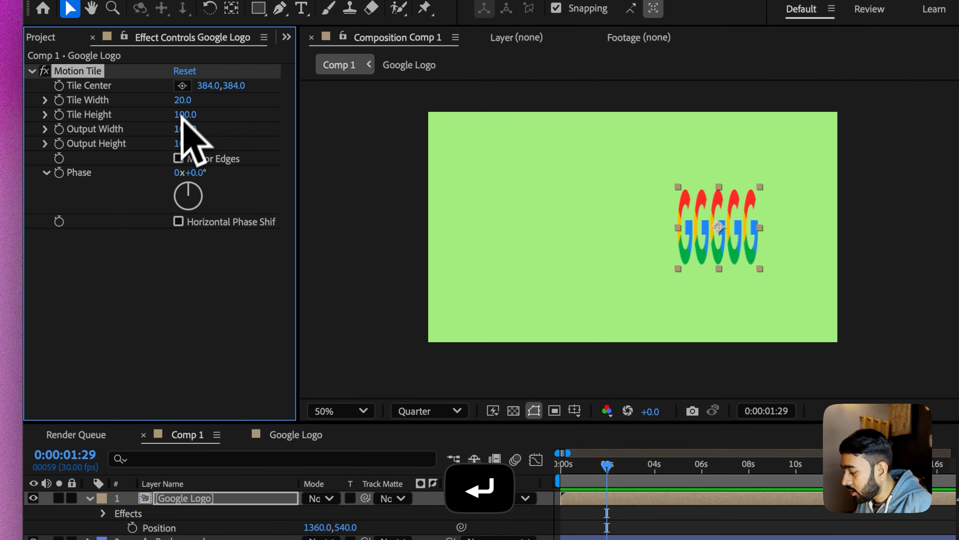
left_click(187, 114)
type("20")
key("Return")
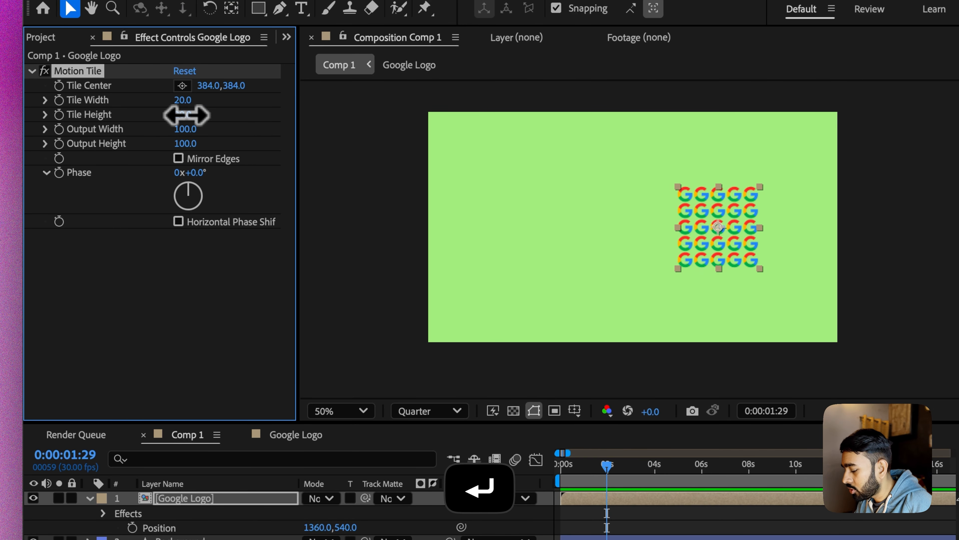
left_click_drag(188, 129, 202, 145)
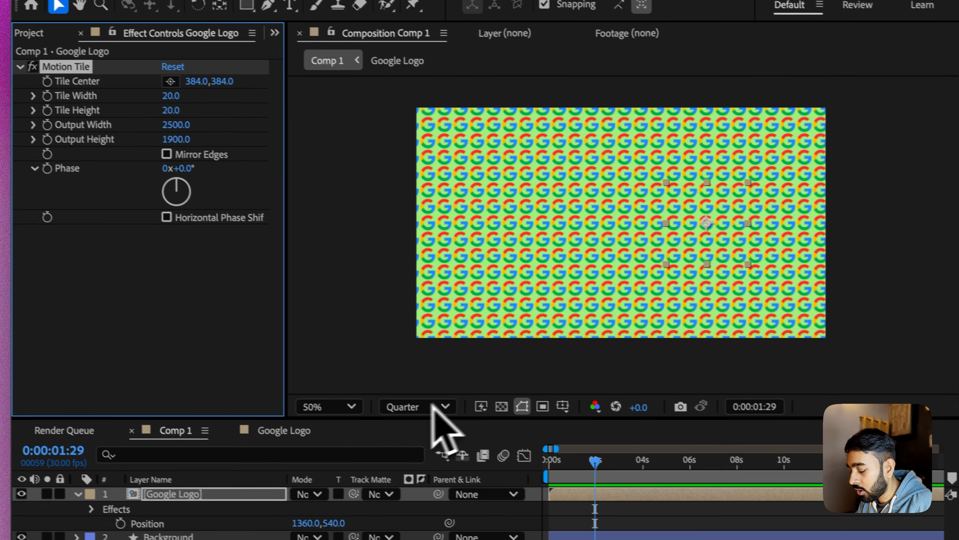
left_click(349, 411)
left_click(325, 82)
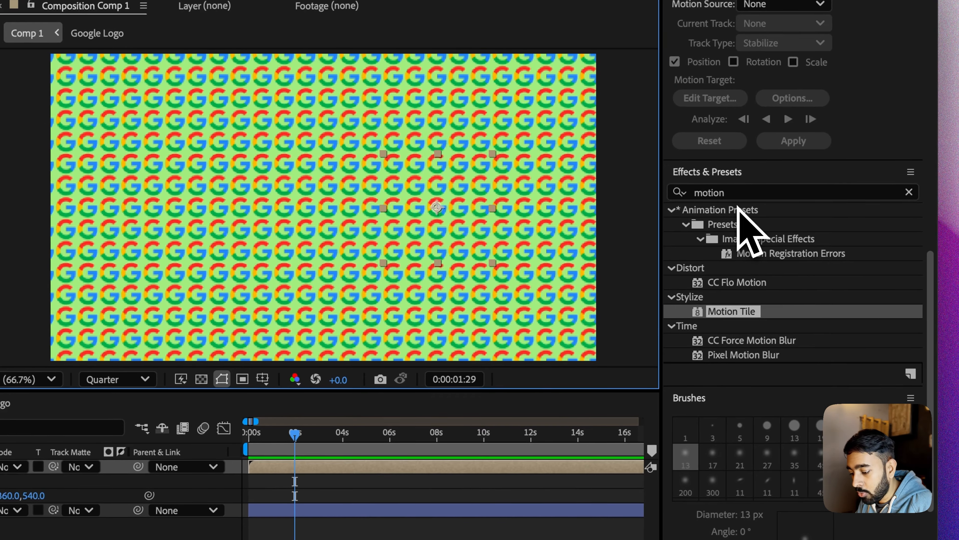
Search for the Offset effect and apply it to the Google Logo layer below Motion Tile.
left_click(746, 192)
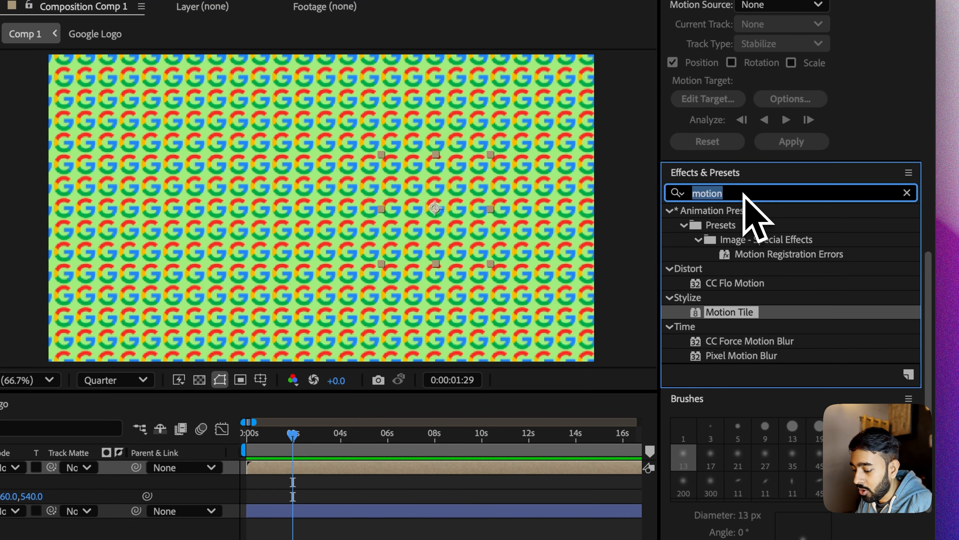
type("offs")
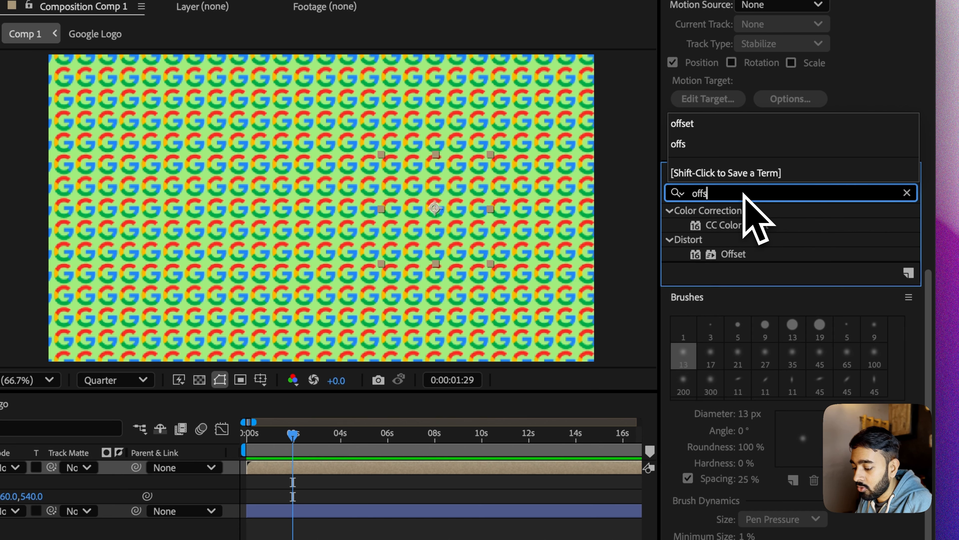
type("er")
key("BackSpace")
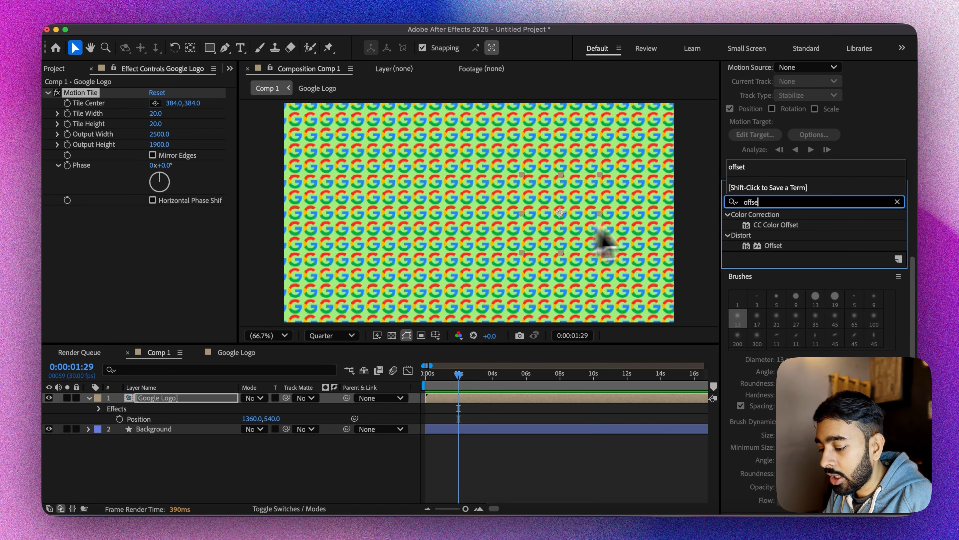
left_click_drag(751, 245, 124, 267)
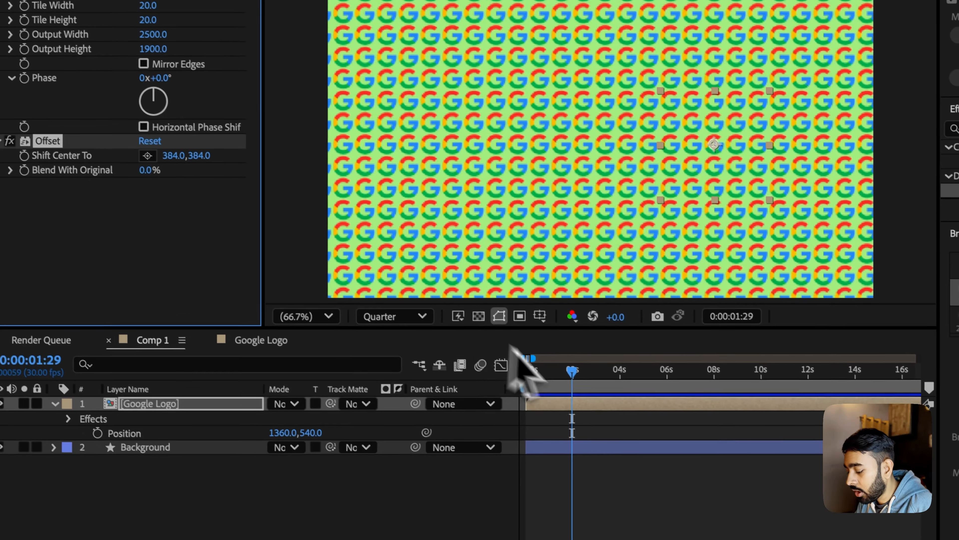
Keyframe the Offset effect's Shift Center To at 0:00:00:00 and, shifted horizontally, at 0:00:00:04, and play the animation from the start.
left_click_drag(606, 401, 559, 402)
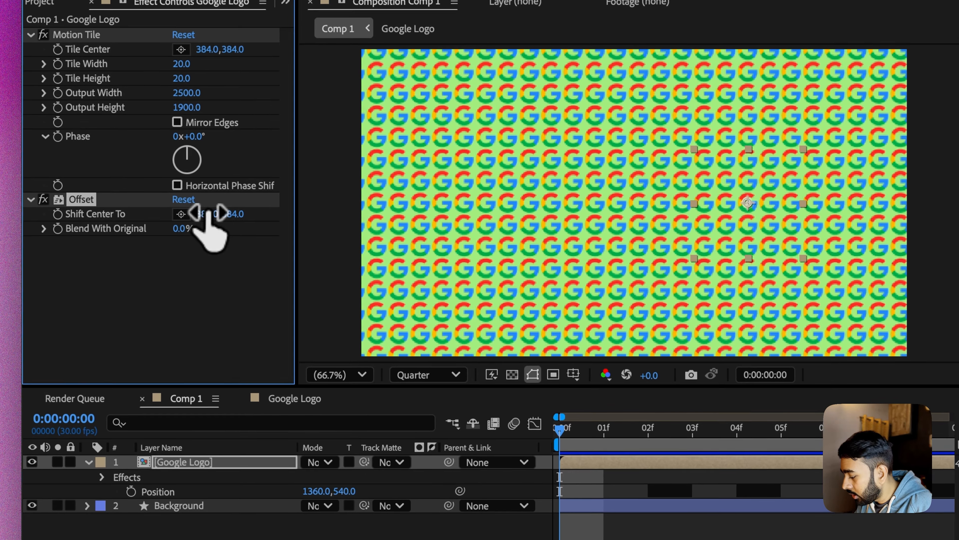
left_click_drag(164, 147, 193, 148)
key("super+z")
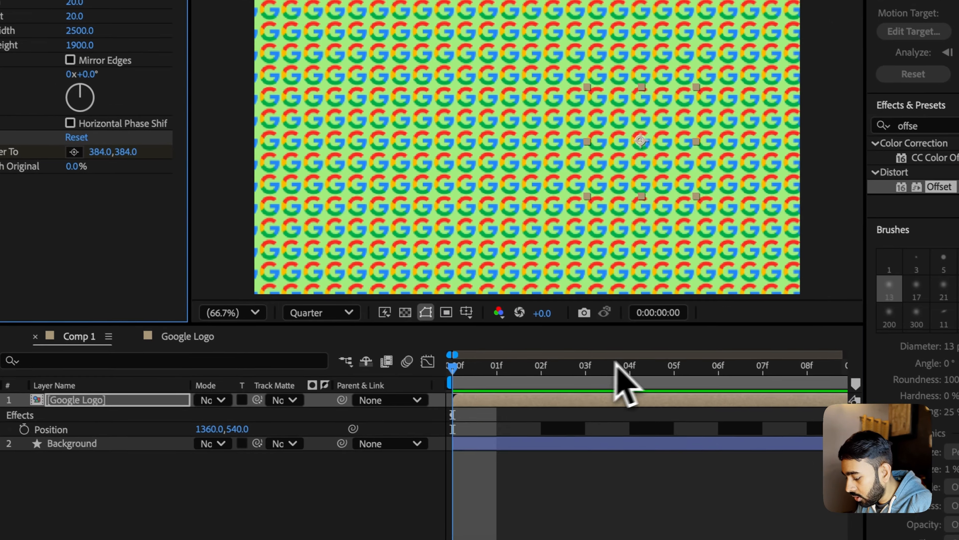
left_click(739, 431)
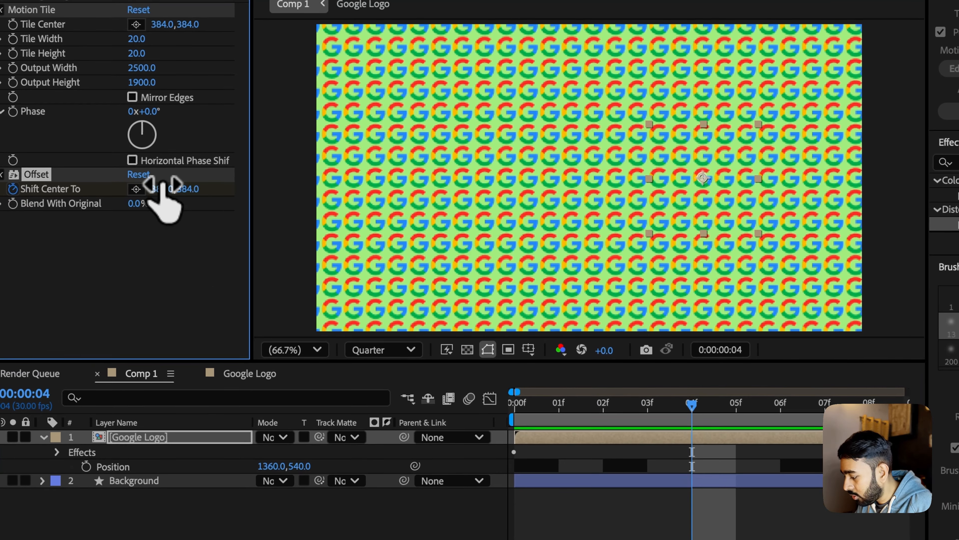
left_click_drag(151, 184, 270, 181)
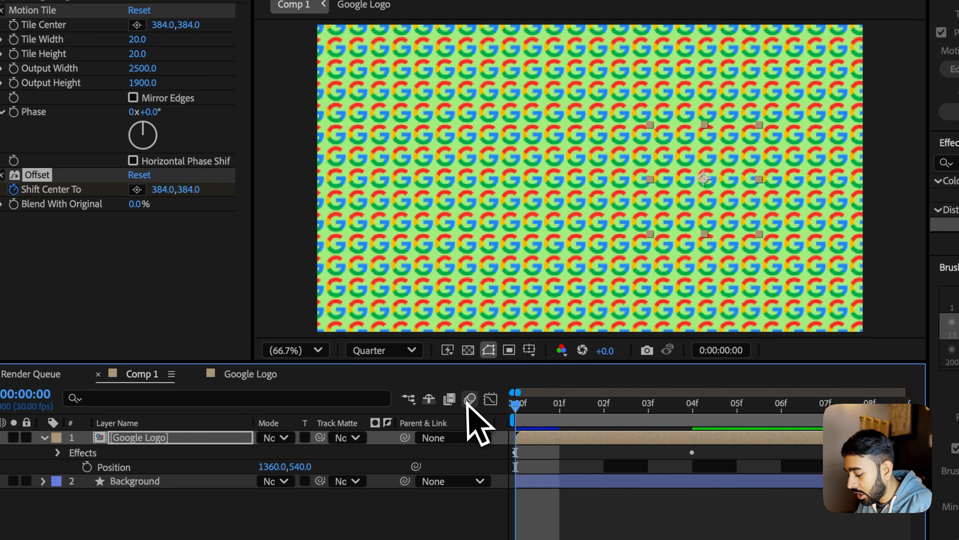
key("space")
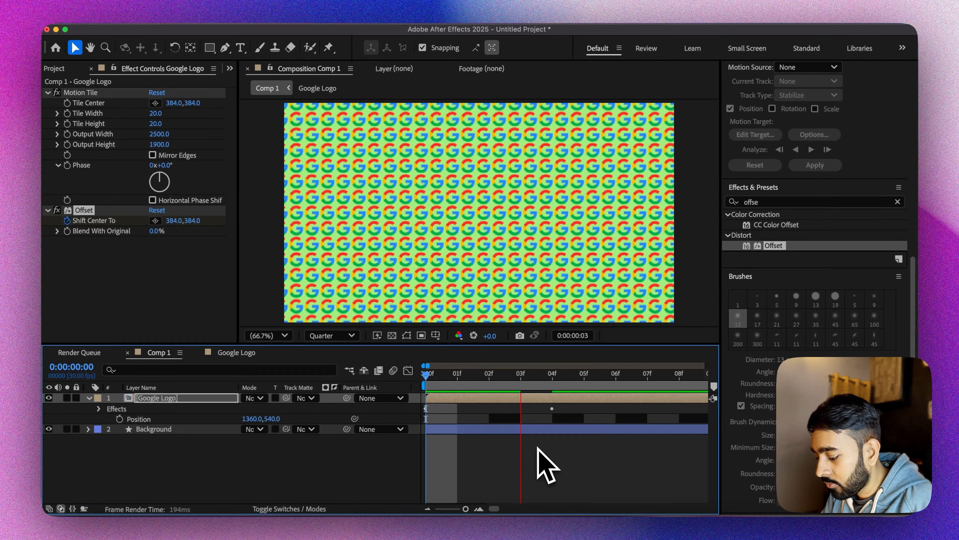
Move the second Shift Center To keyframe on the Google Logo layer to 0:00:00:08 and preview the animation.
key("space")
scroll(476, 434, "down", 10)
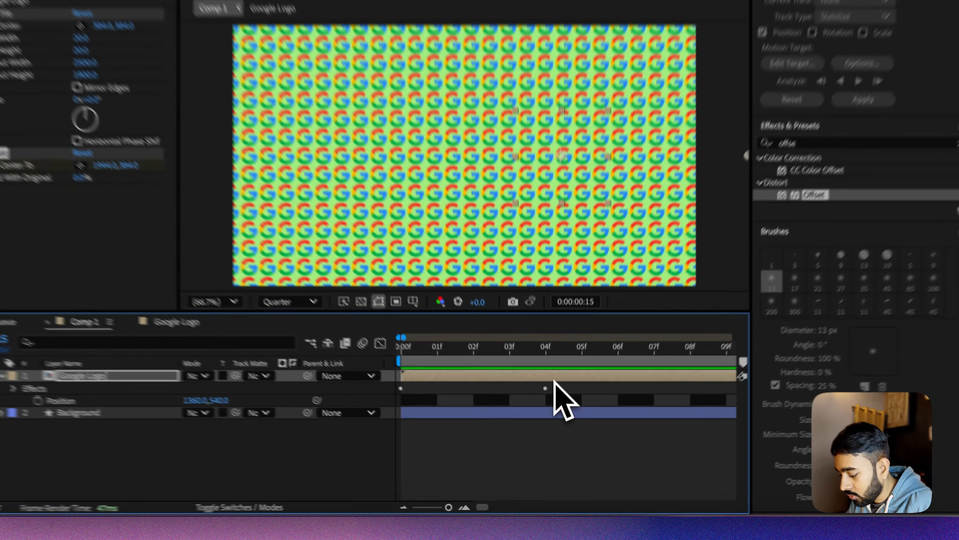
key("j")
key("u")
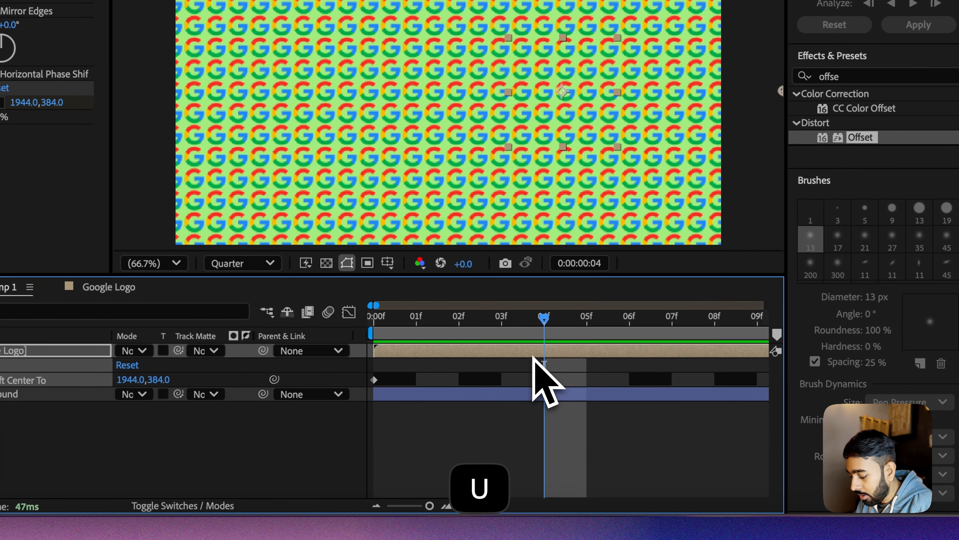
left_click_drag(544, 379, 687, 377)
scroll(688, 378, "down", 10)
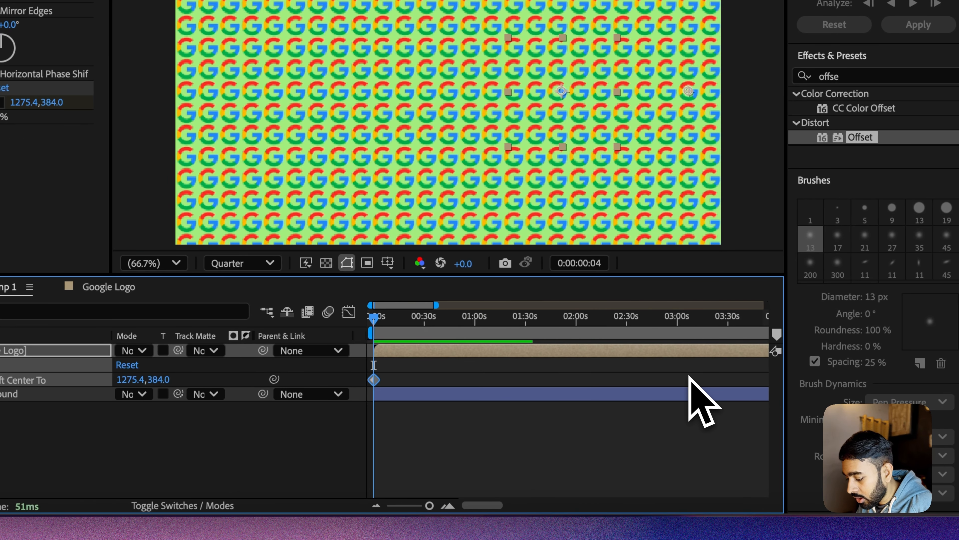
scroll(689, 377, "up", 10)
scroll(689, 376, "left", 10)
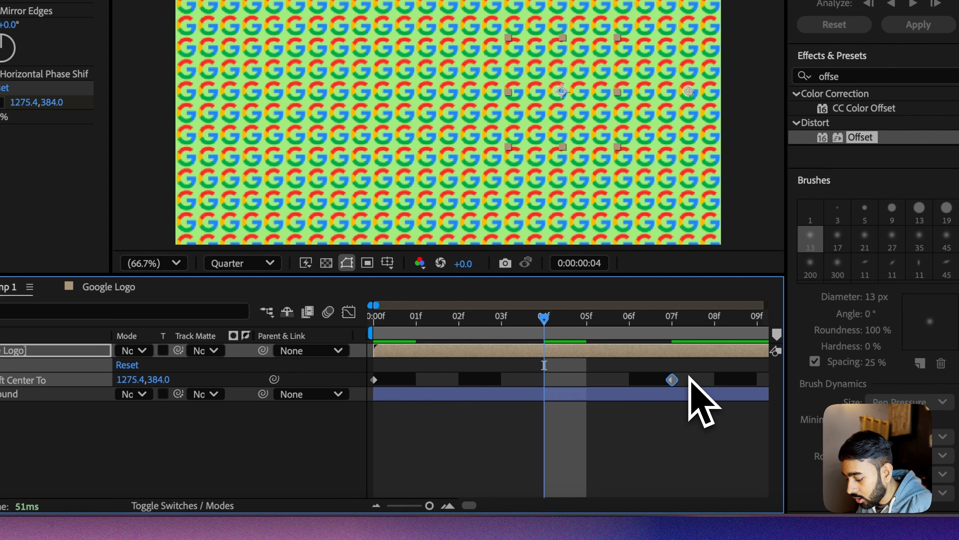
left_click_drag(671, 380, 713, 379)
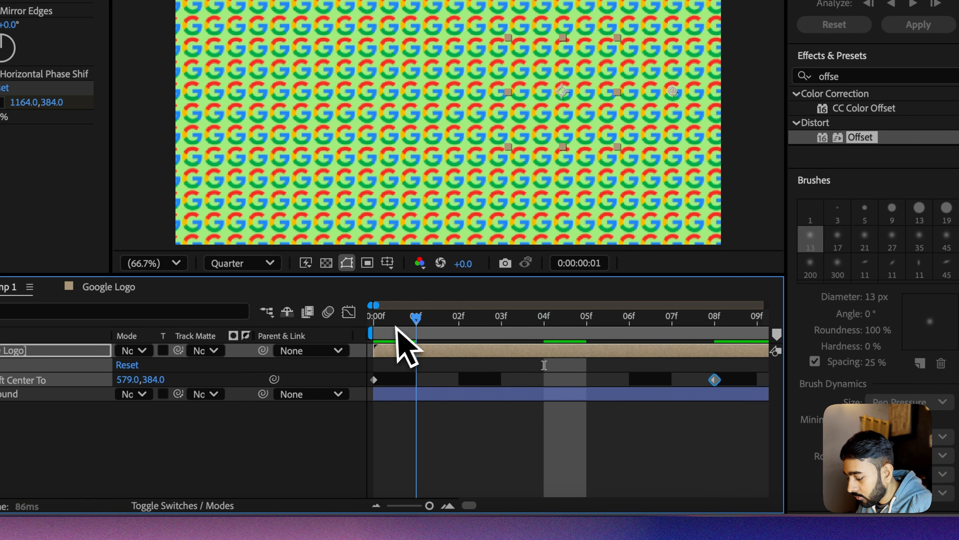
key("space")
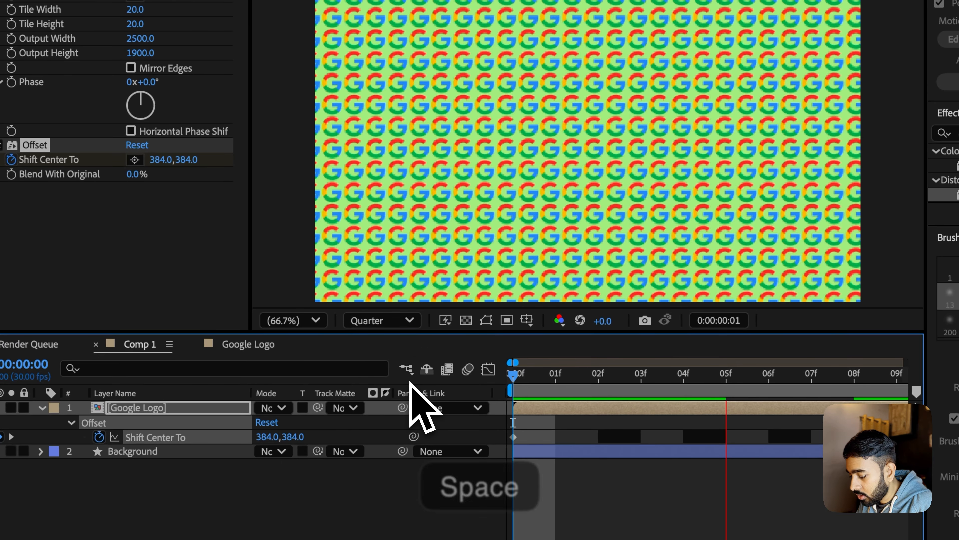
key("space")
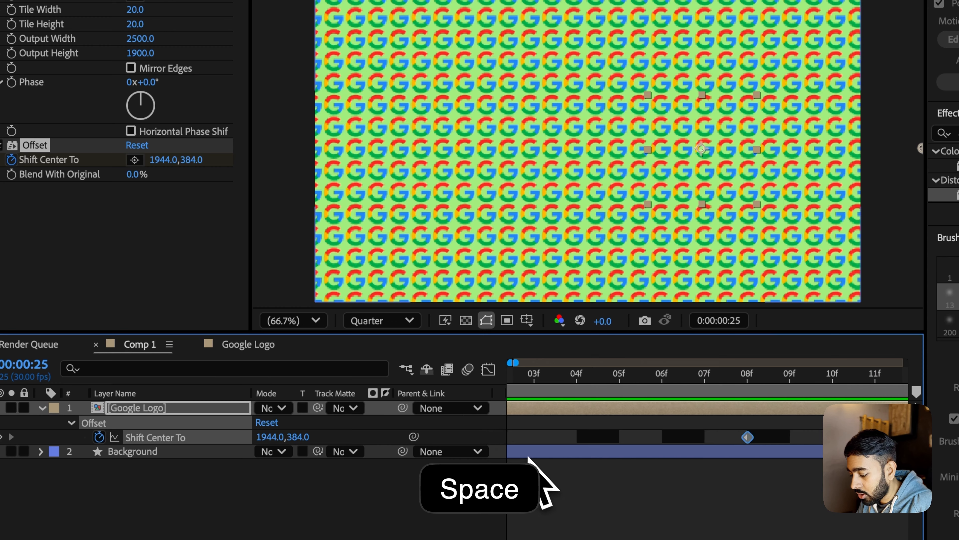
key("space")
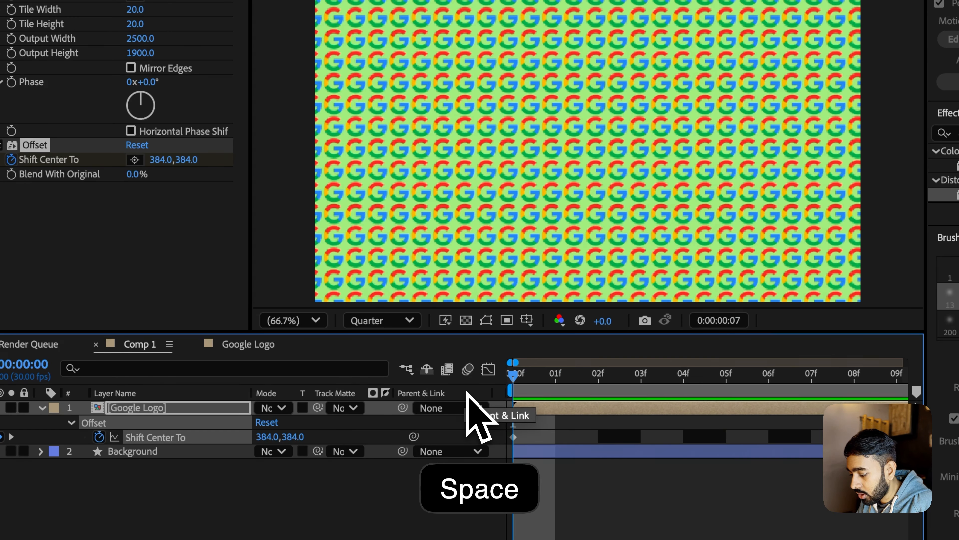
Delete the Offset effect from the Google Logo layer.
key("BackSpace")
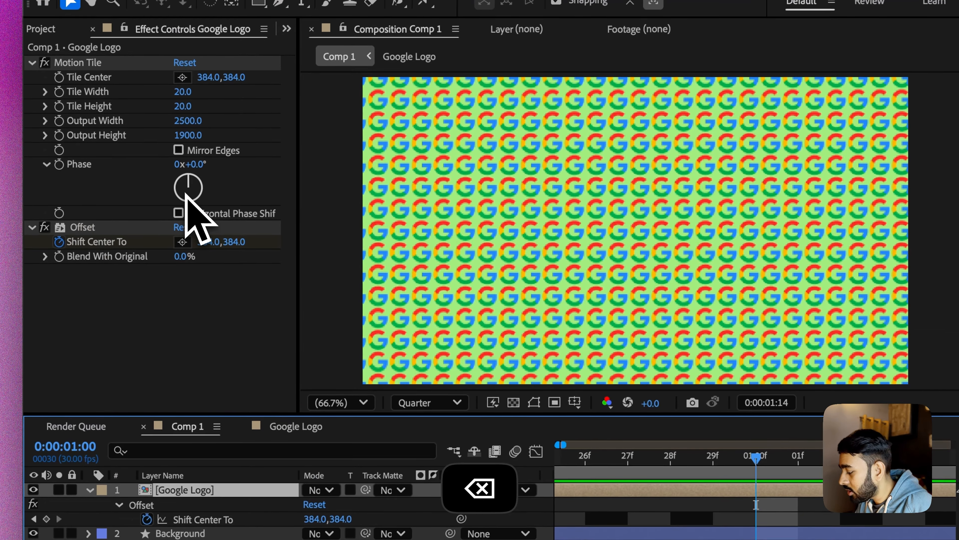
left_click(101, 227)
key("BackSpace")
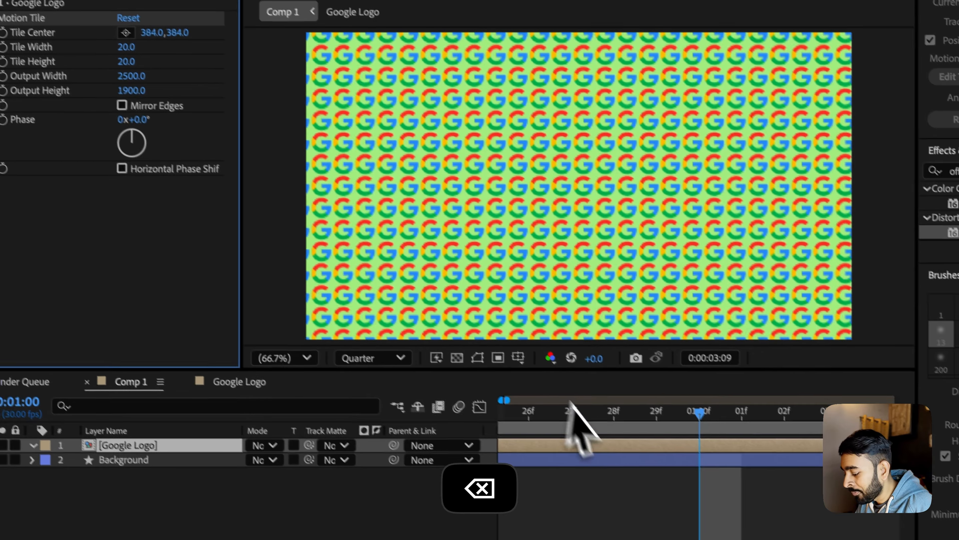
Keyframe the Motion Tile's Tile Center at 0:00:00:00 and, shifted horizontally to 1164.0, at 0:00:00:08.
scroll(672, 491, "left", 10)
left_click(562, 456)
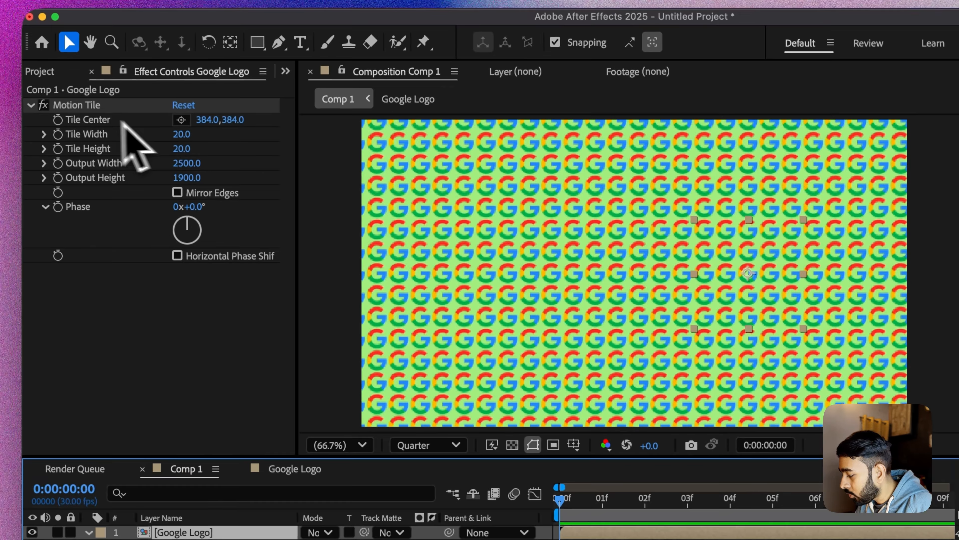
left_click(59, 123)
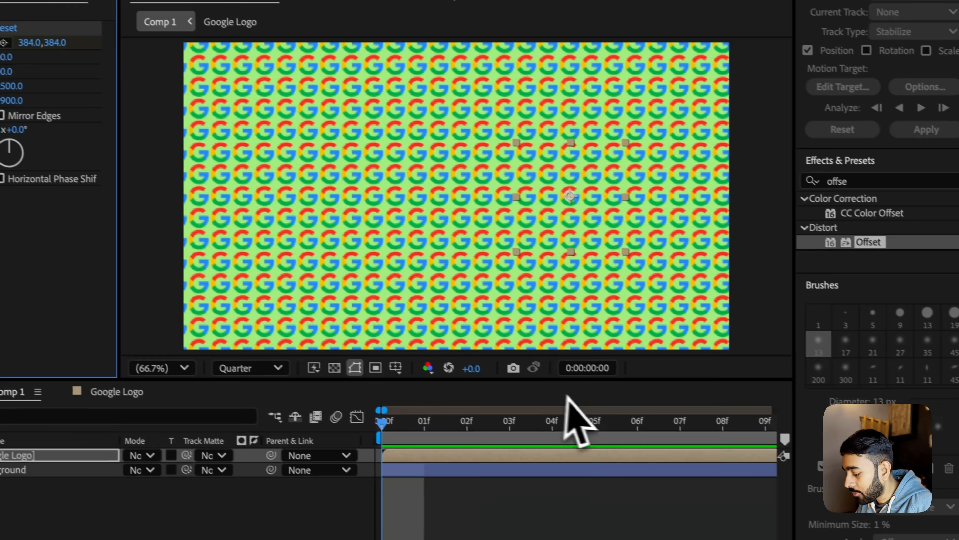
left_click_drag(701, 478, 869, 481)
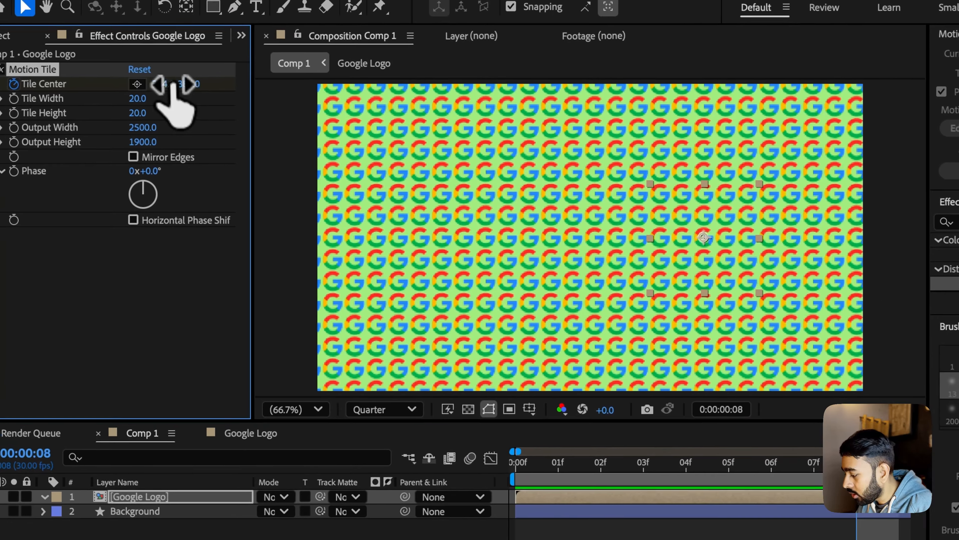
left_click_drag(129, 70, 187, 70)
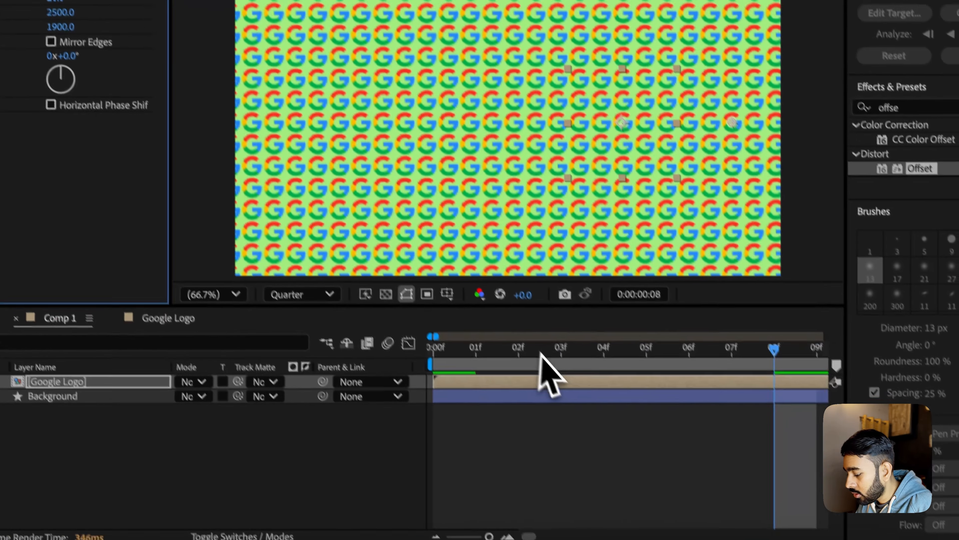
Preview the Tile Center animation from the start of the composition.
left_click_drag(625, 466, 500, 466)
scroll(620, 525, "down", 6)
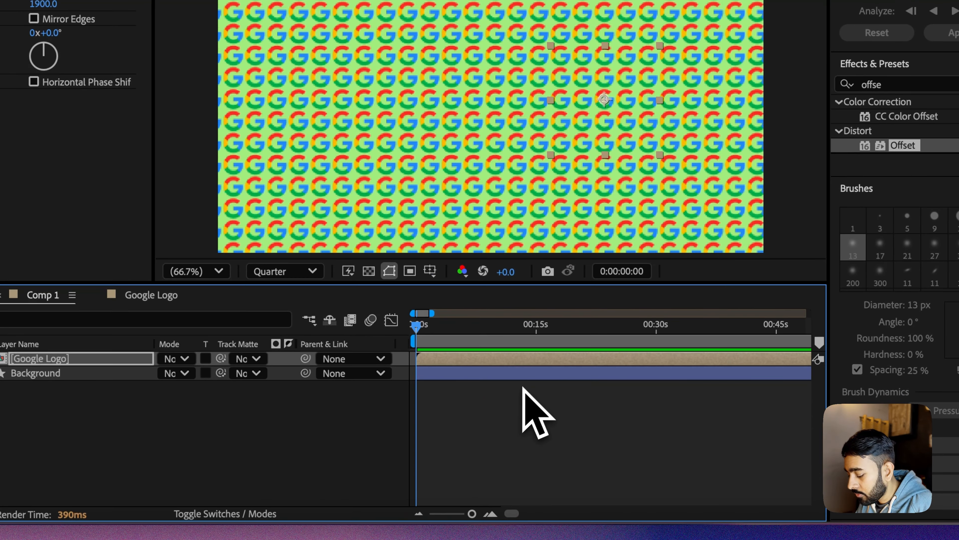
key("space")
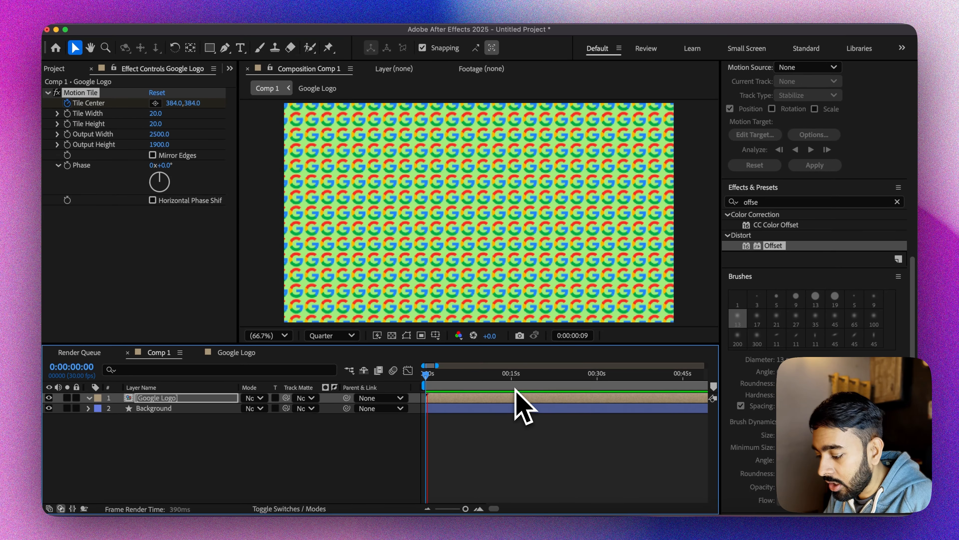
key("space")
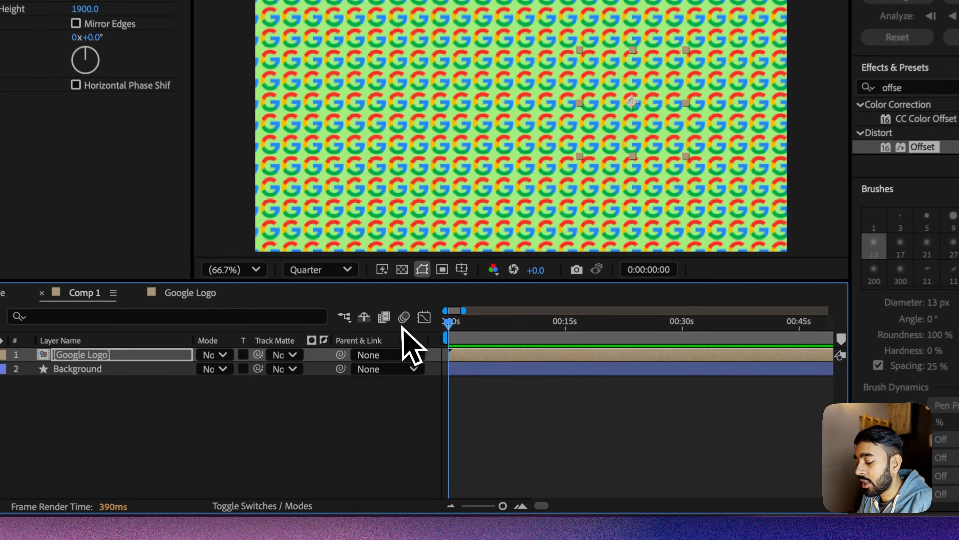
key("space")
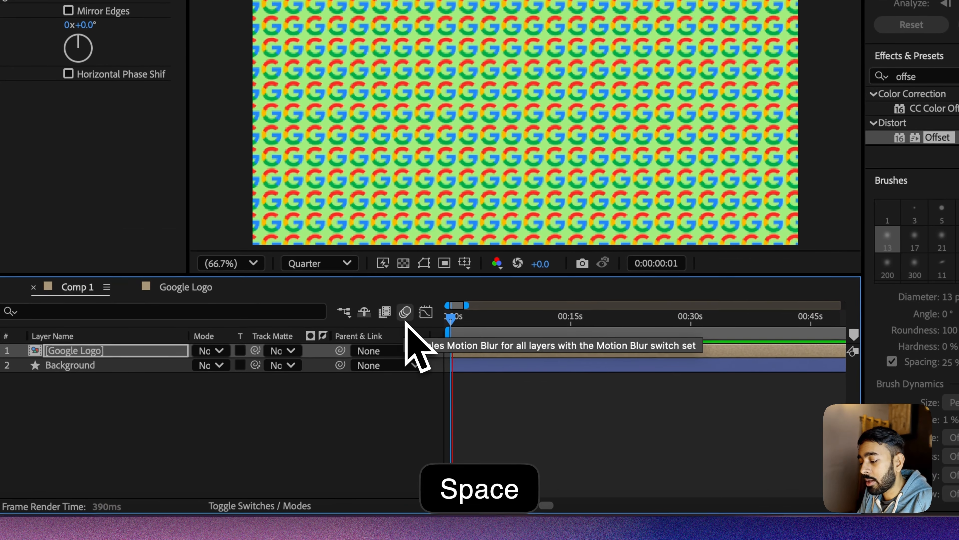
key("space")
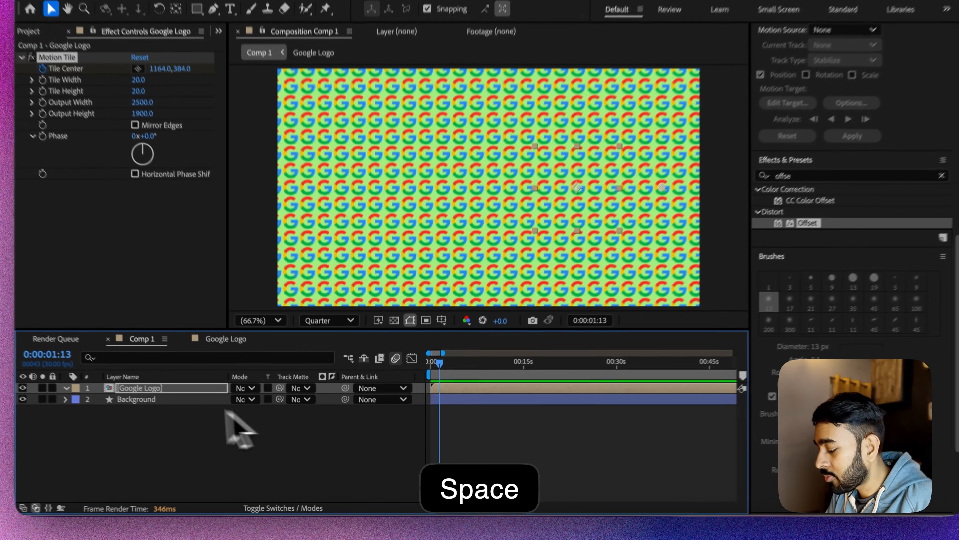
Add the expression loopOut("offset") to the Motion Tile's Tile Center on the Google Logo layer.
key("u")
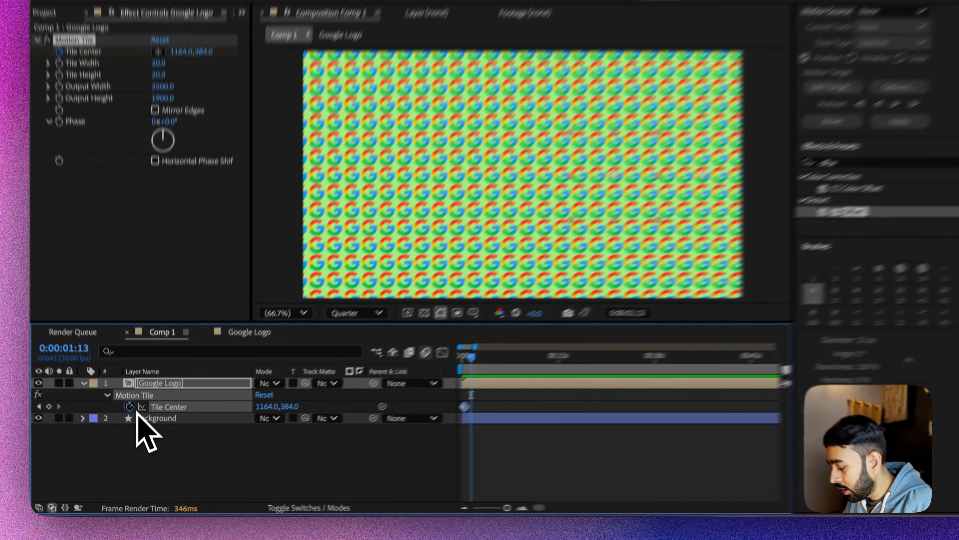
left_click(130, 418, "alt")
type("loo")
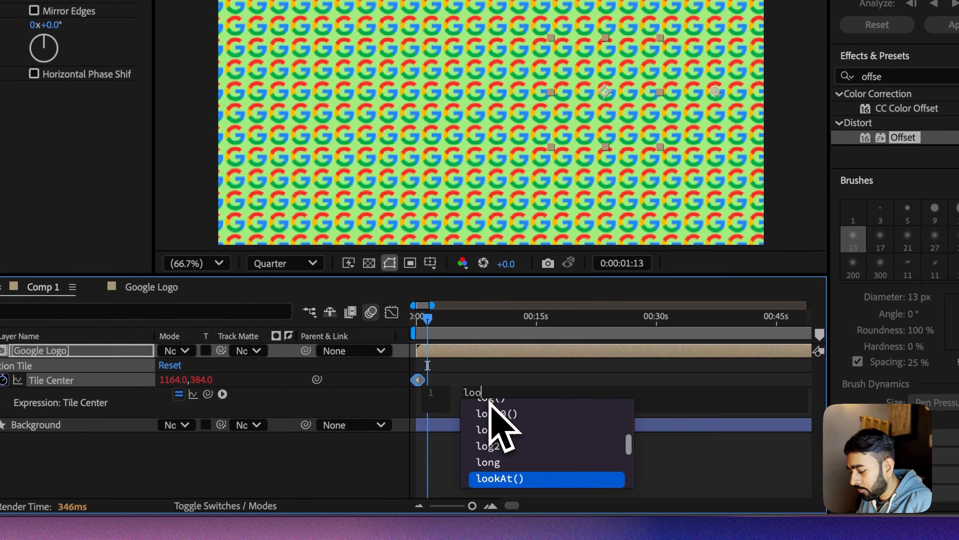
type("p")
key("Down")
key("Down")
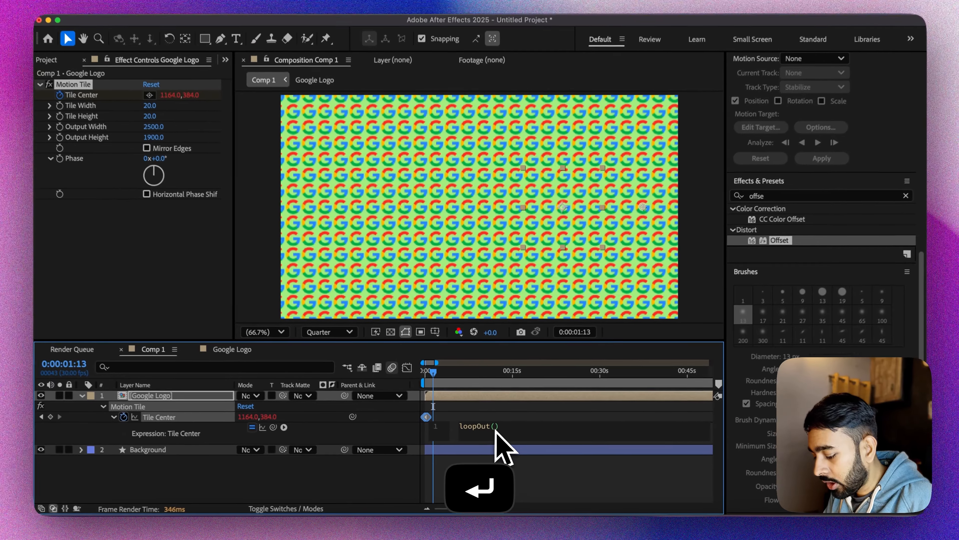
type("\"offset")
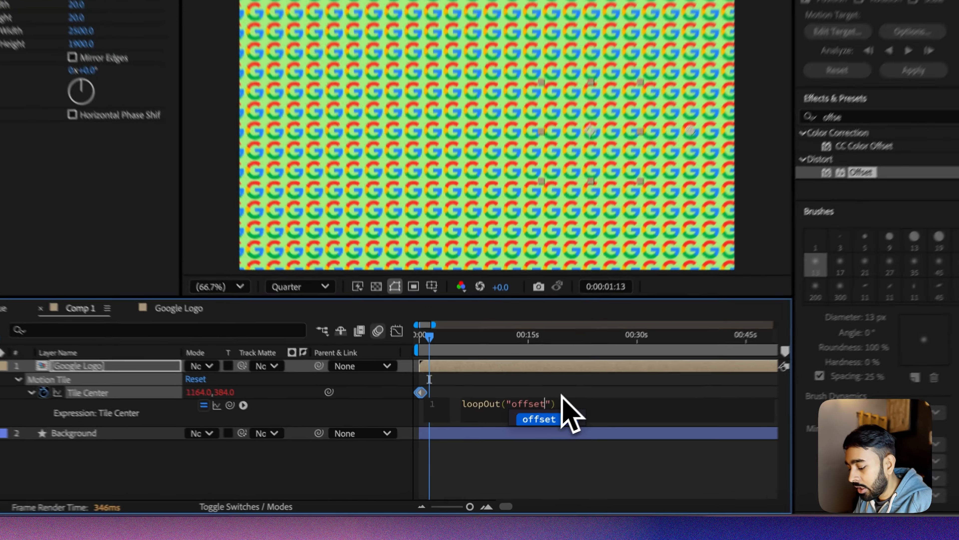
left_click(540, 416)
Play the composition from 0:00:00:00 to check the continuous tile movement.
left_click(415, 319)
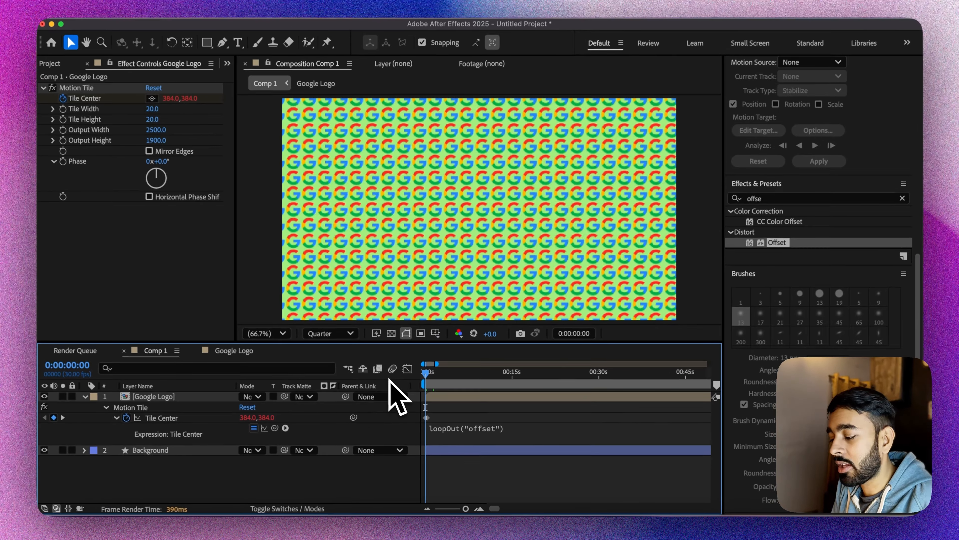
key("space")
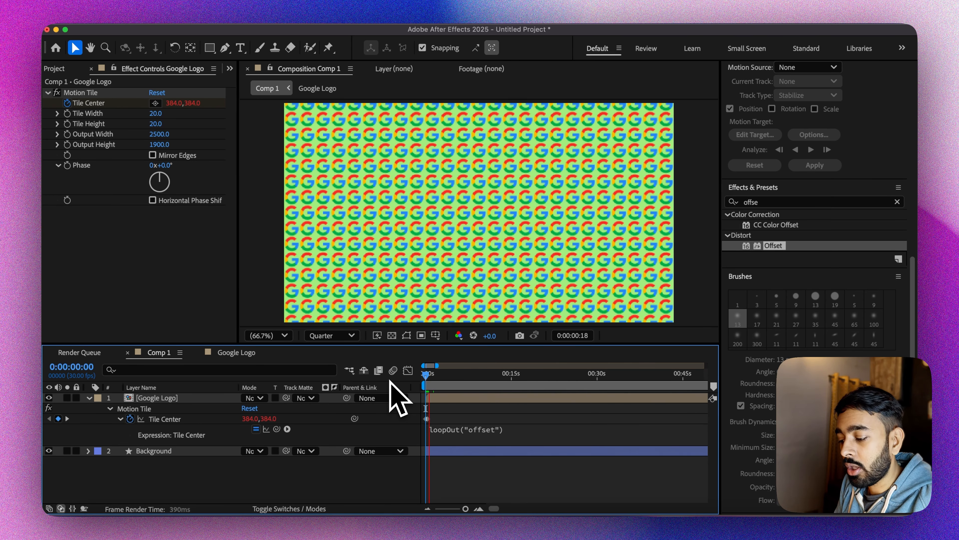
key("semicolon")
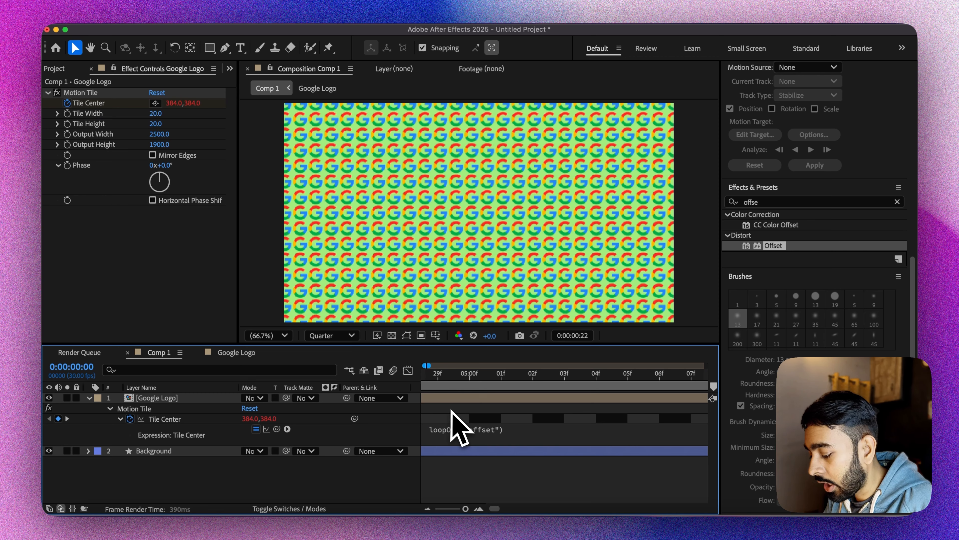
key("semicolon")
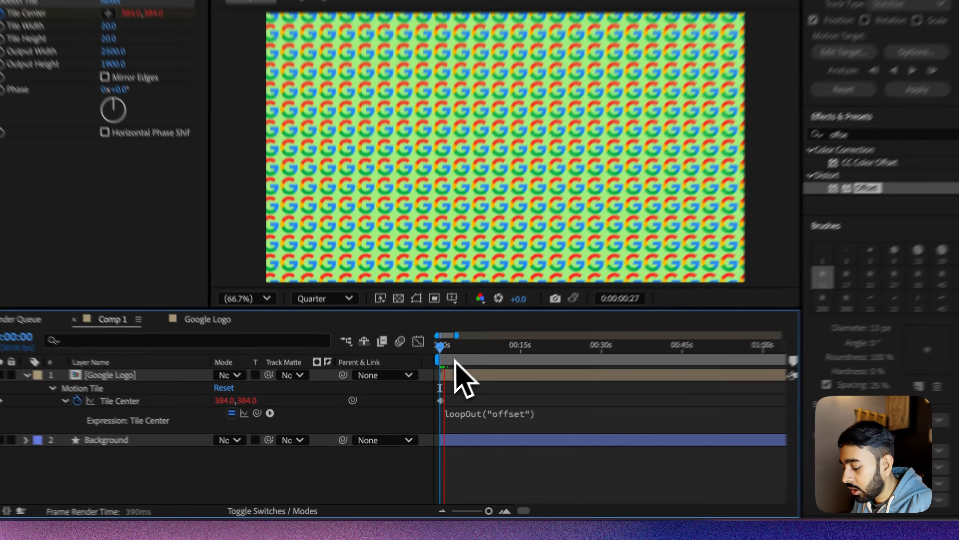
key("space")
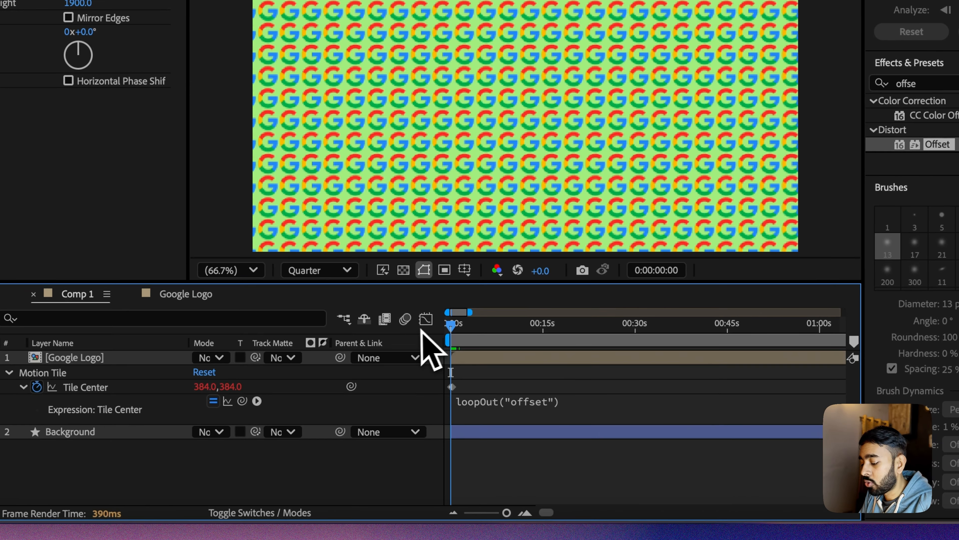
key("space")
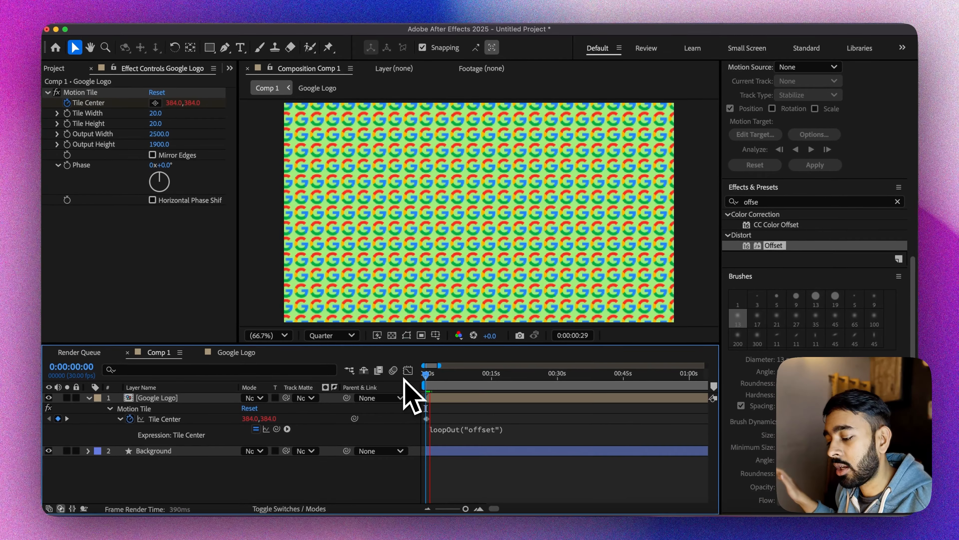
key("space")
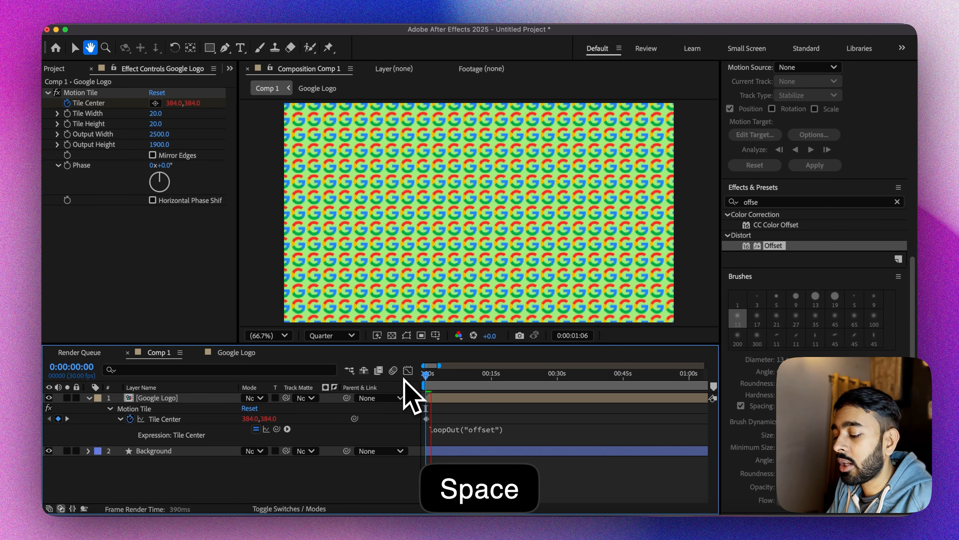